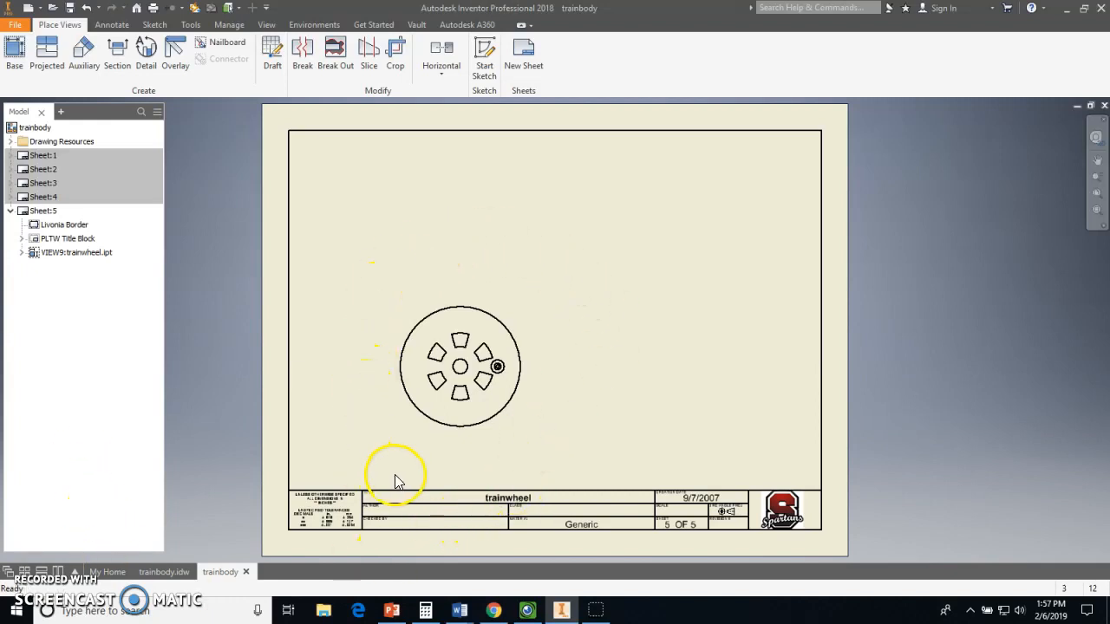
- Check the section view in the trainbody.idw reference, then draw a horizontal section line through the wheel's centre in the trainbody drawing
left_click(163, 571)
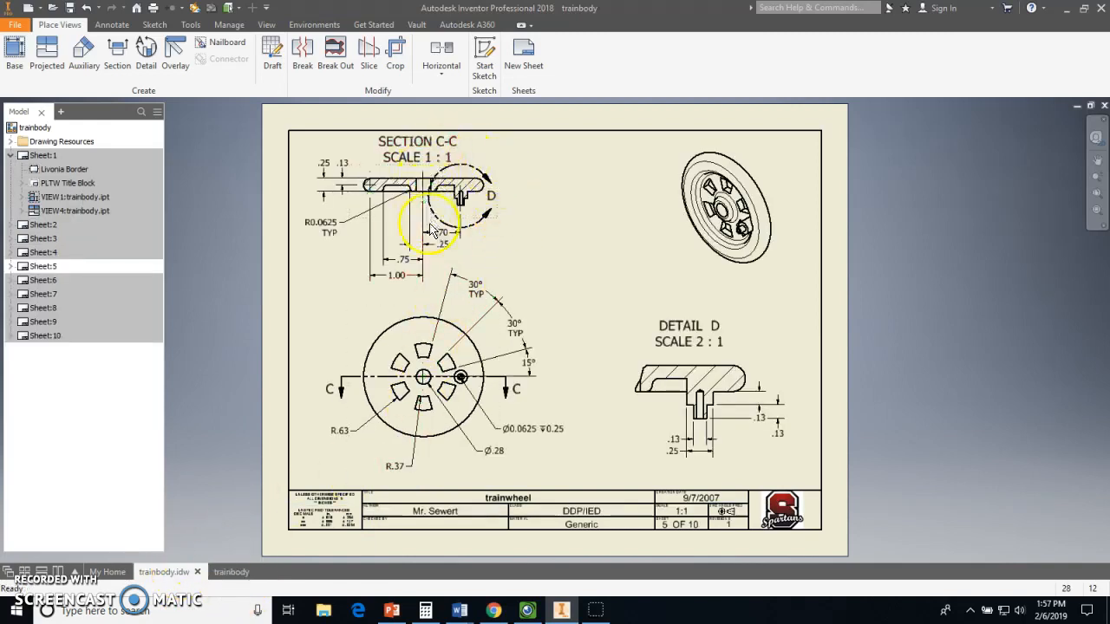
left_click(367, 191)
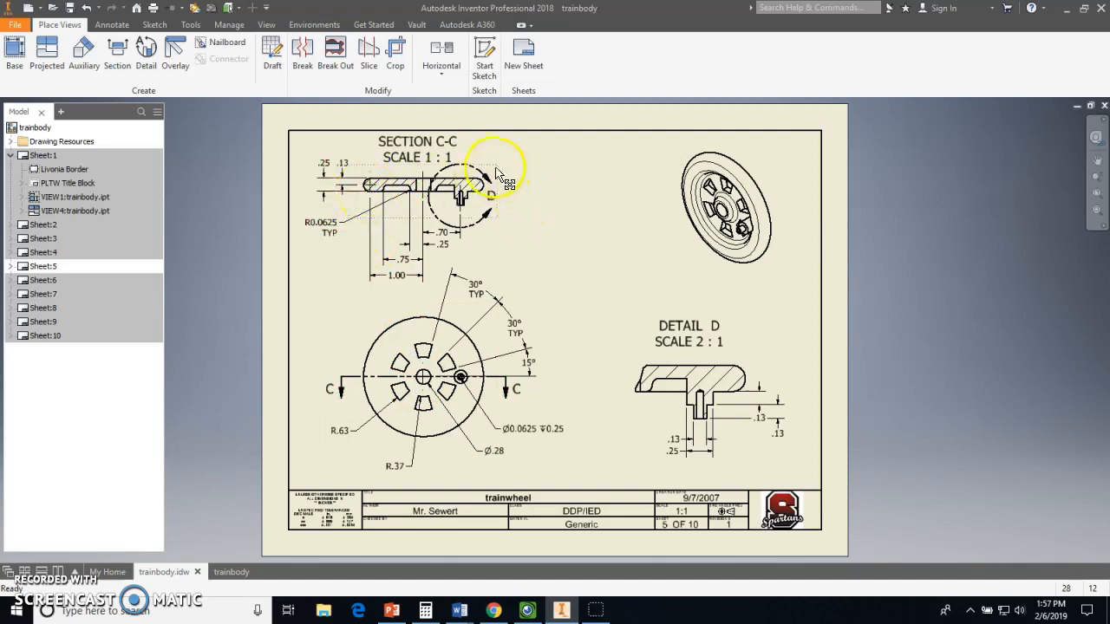
left_click(442, 234)
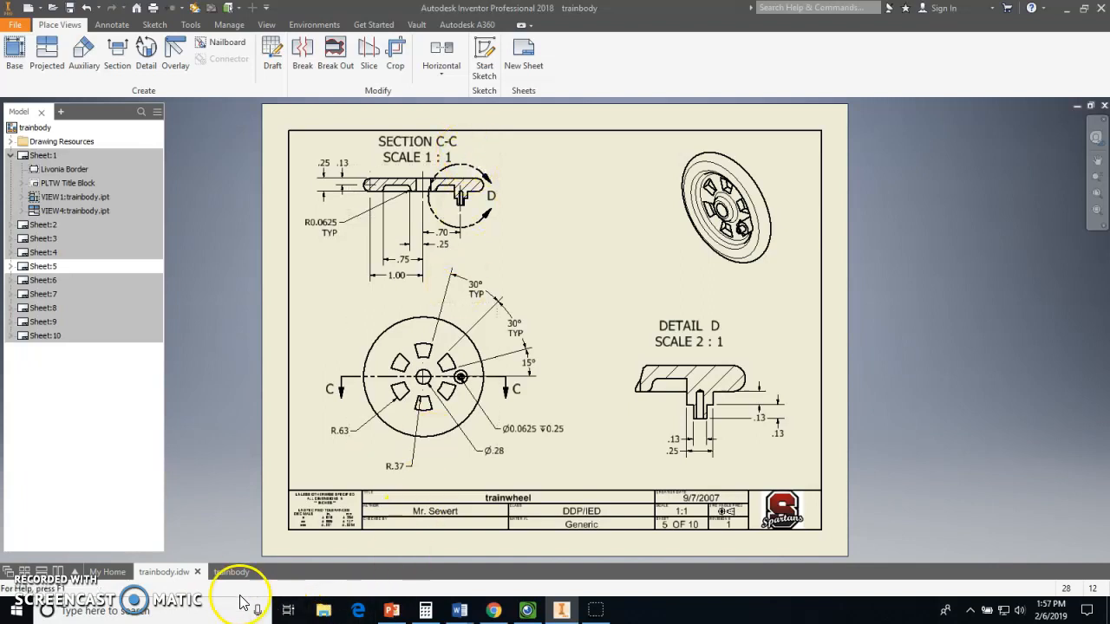
left_click(224, 573)
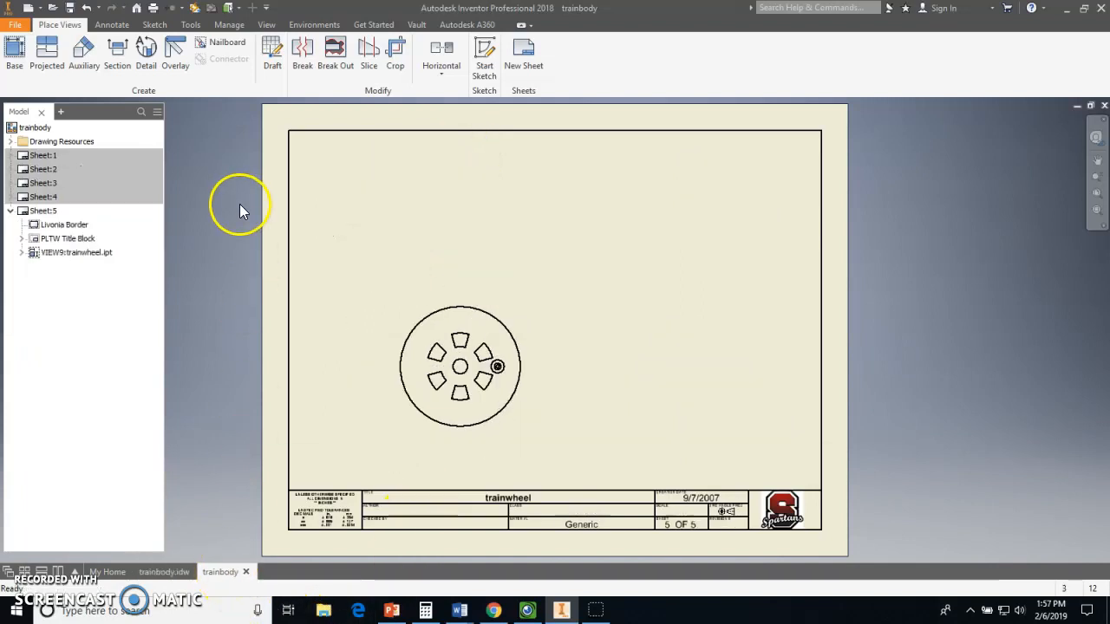
left_click(118, 52)
left_click(394, 340)
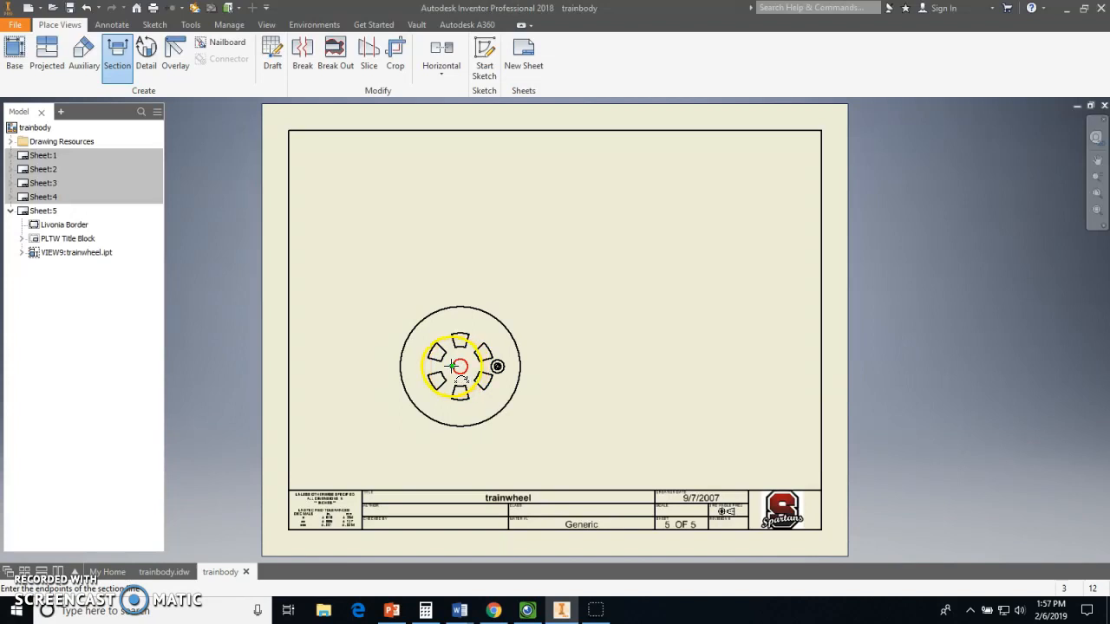
left_click(376, 369)
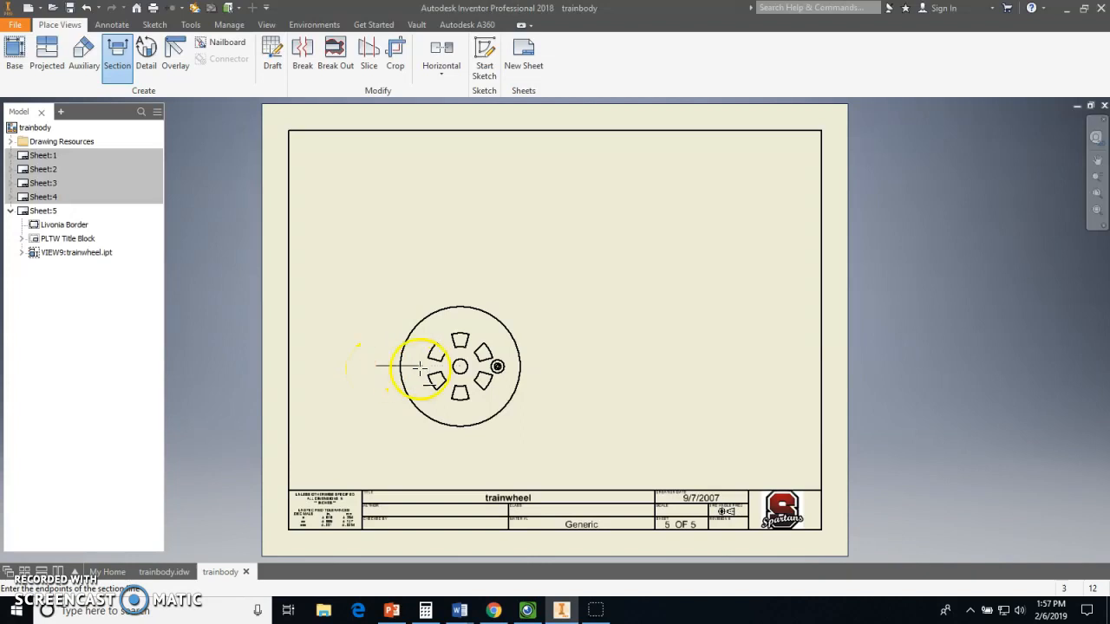
left_click(543, 369)
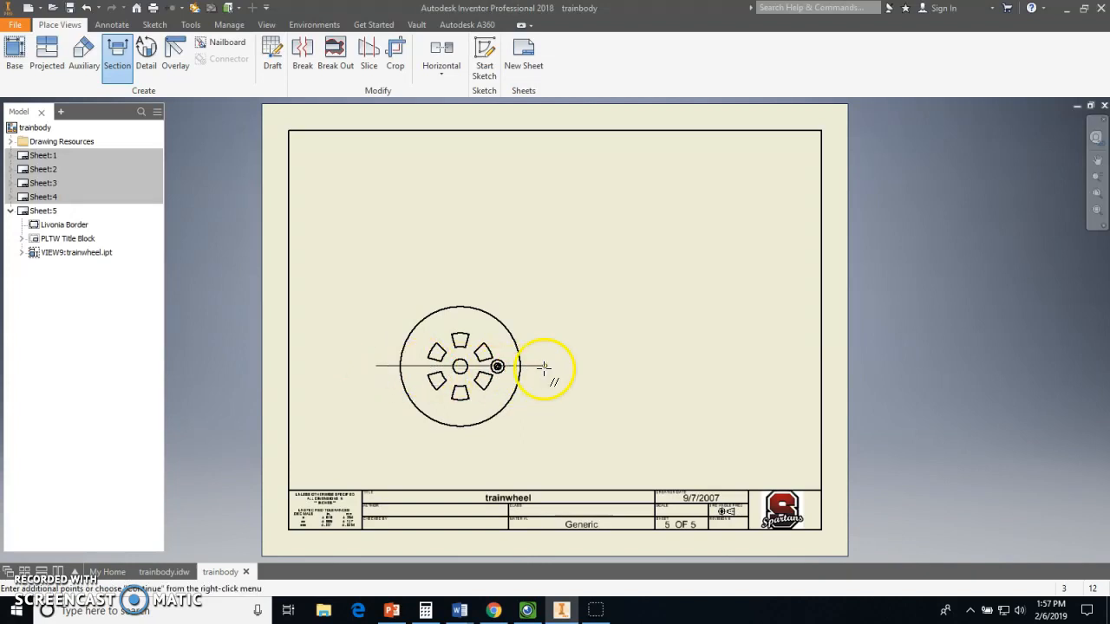
- Place the full-depth 1:1 section view above the wheel's front view and move its label above the section
right_click(589, 279)
left_click(660, 277)
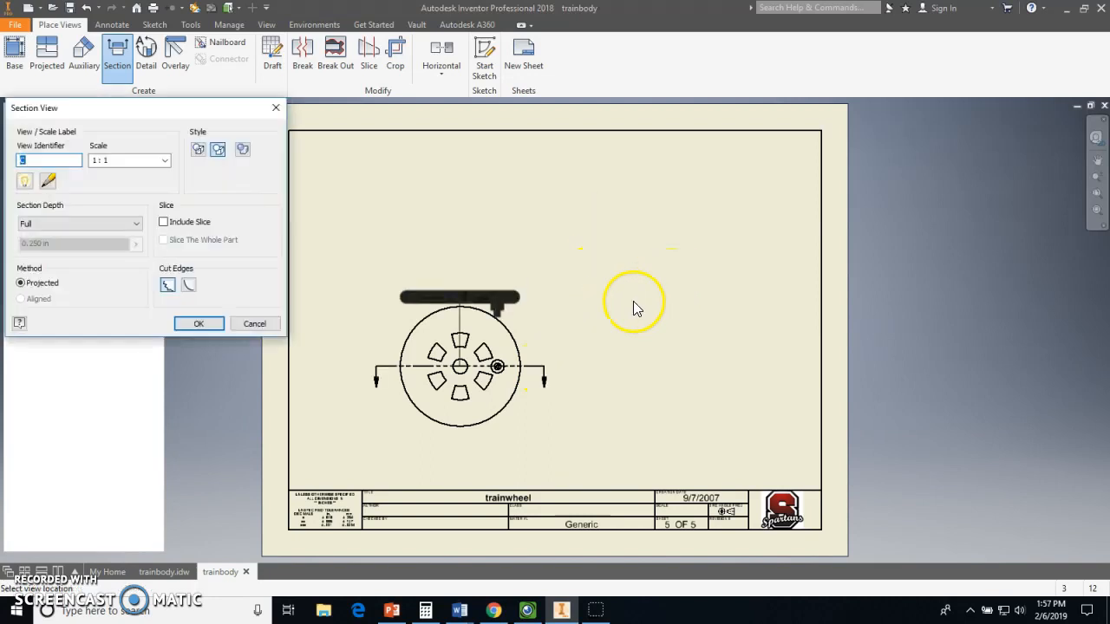
left_click(586, 223)
left_click(585, 275)
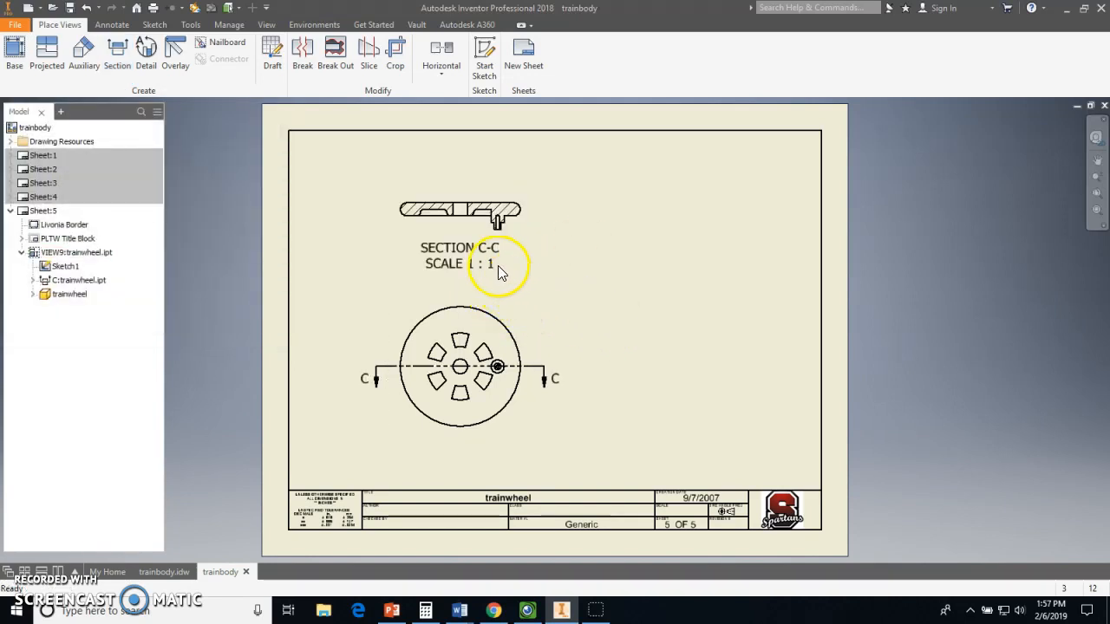
left_click_drag(487, 269, 481, 175)
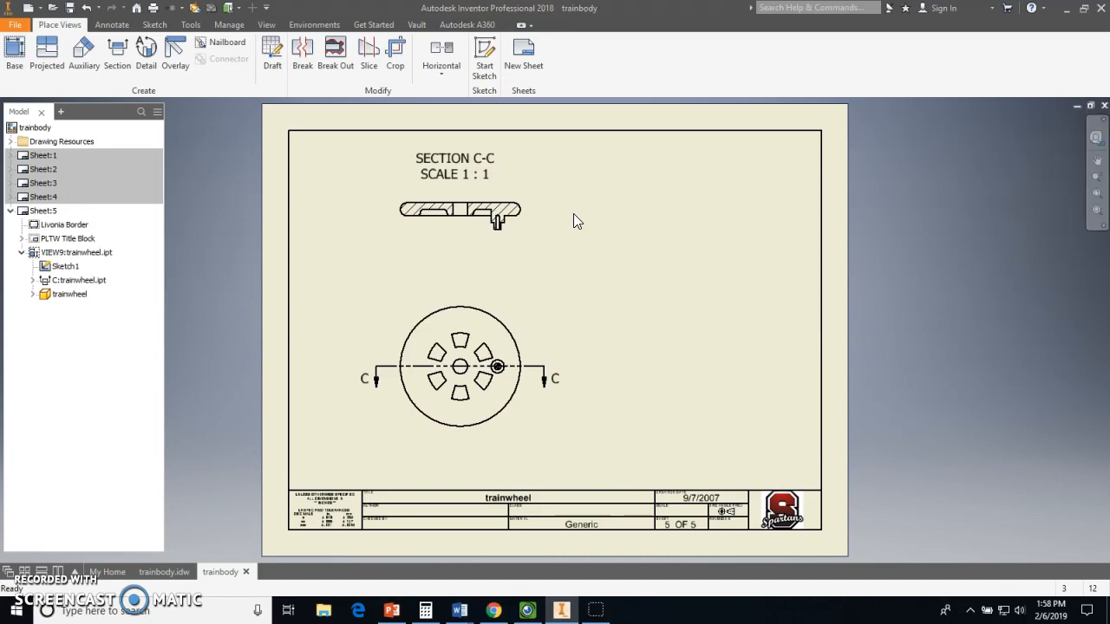
- Define a 2:1 detail view of the section with a circular fence centred on the pin and extending past the wheel's rim
left_click(165, 573)
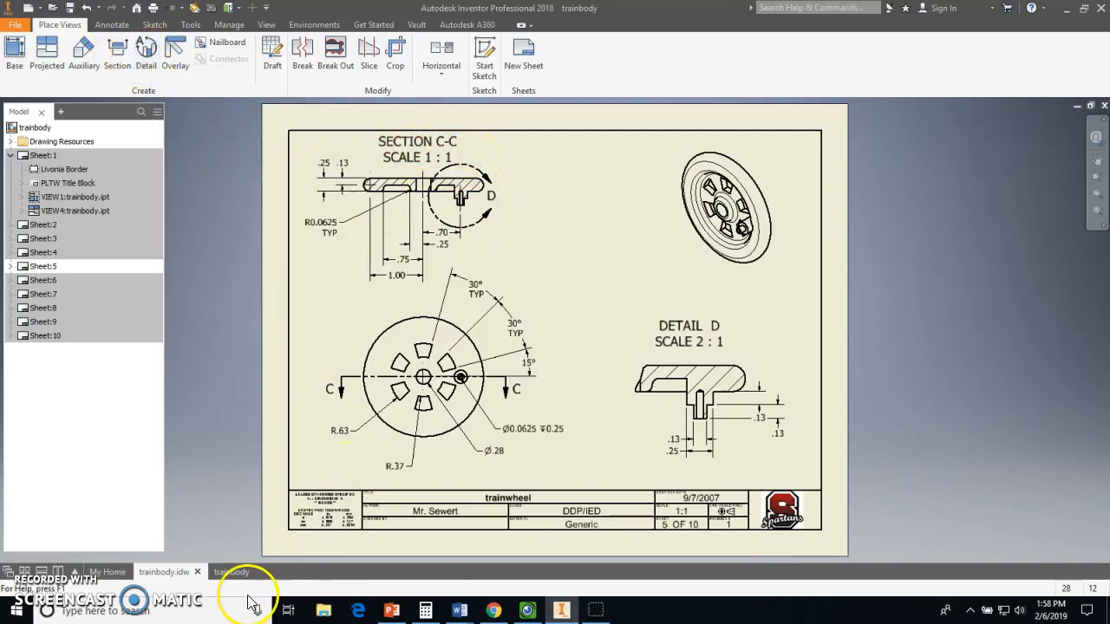
left_click(227, 574)
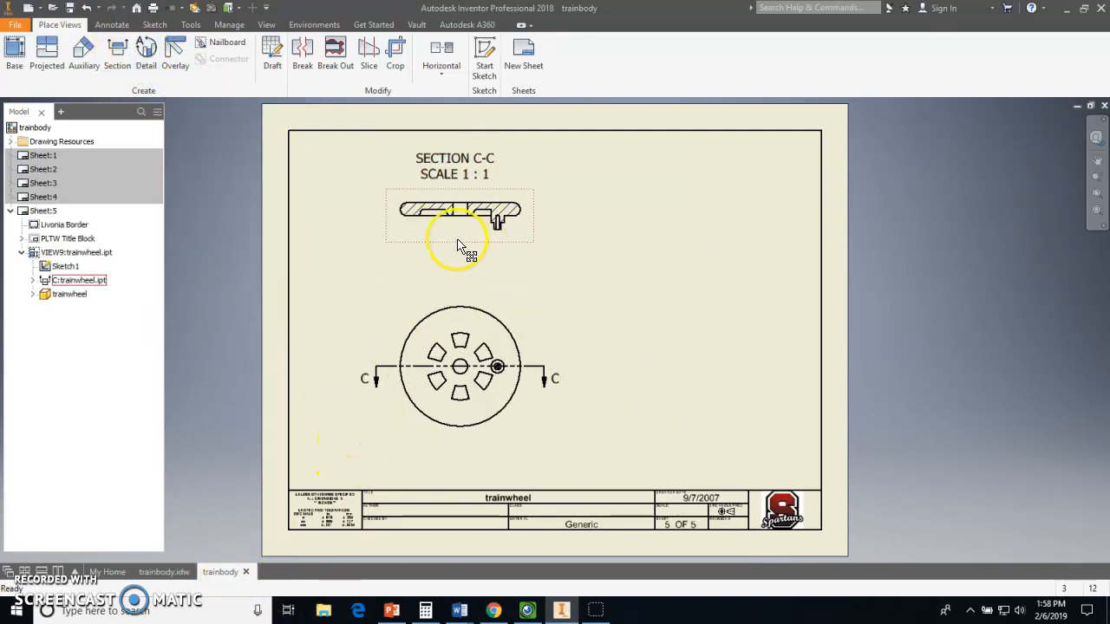
scroll(479, 173, "down", 3)
middle_click_drag(577, 248, 570, 276)
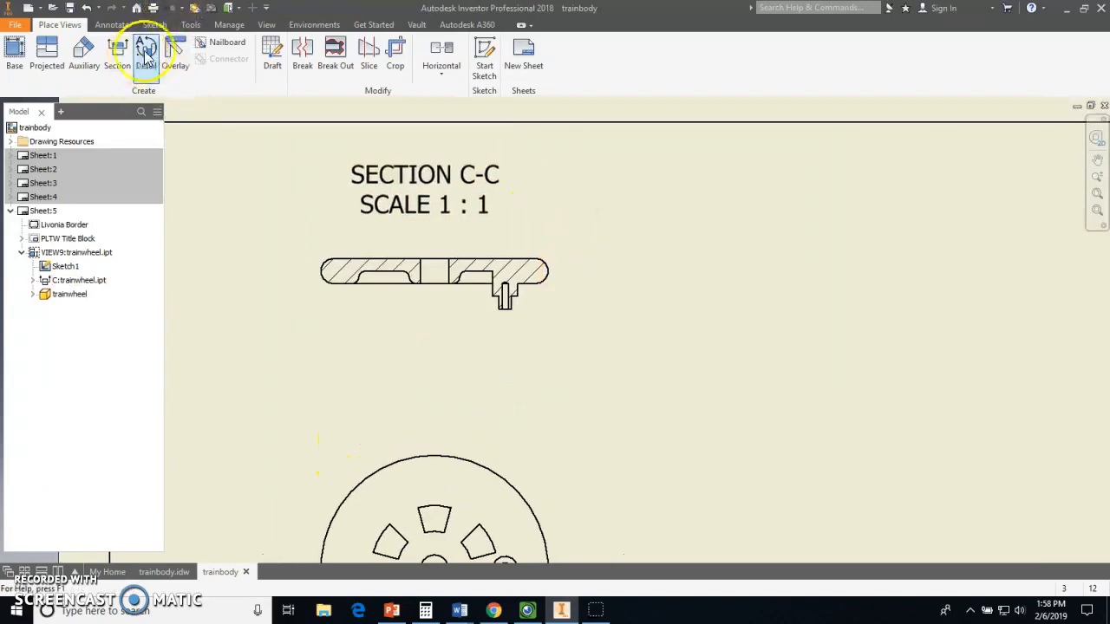
left_click(148, 52)
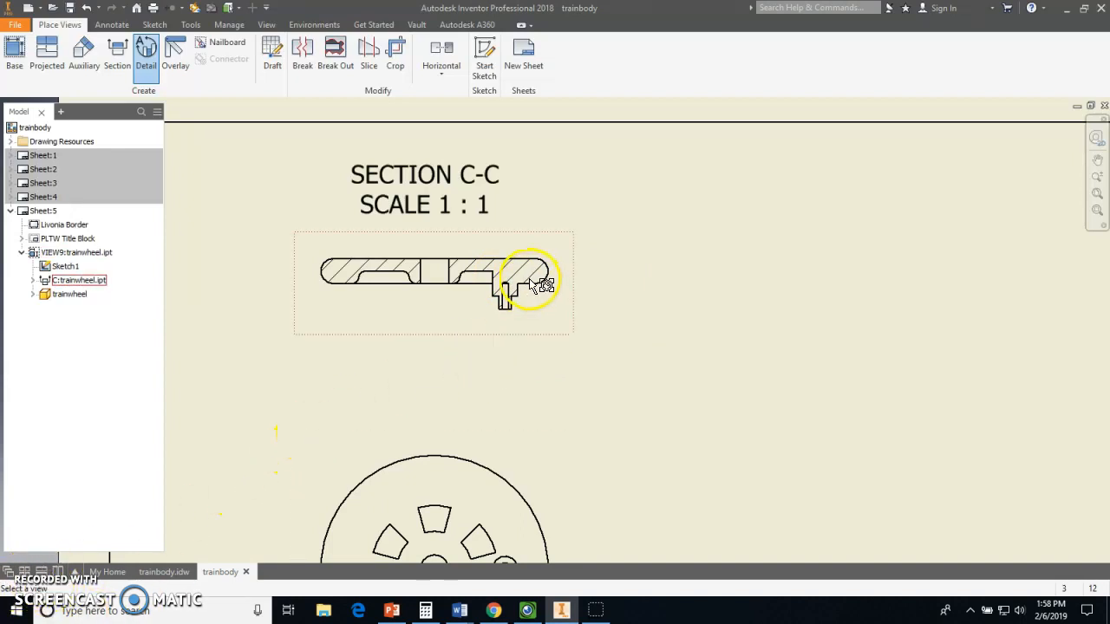
left_click(557, 317)
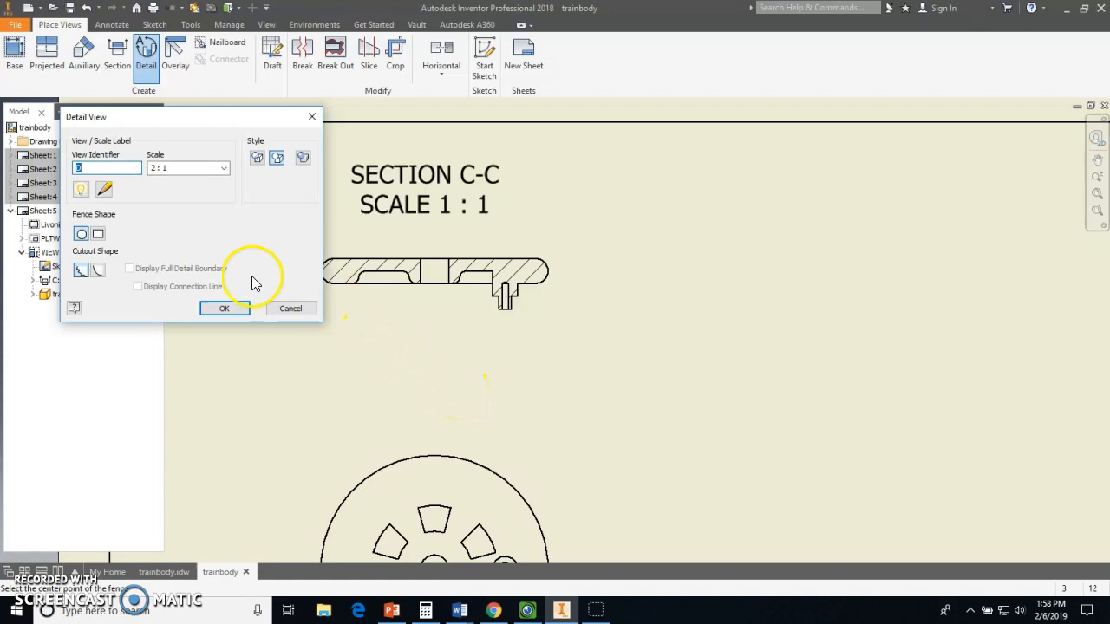
left_click(91, 170)
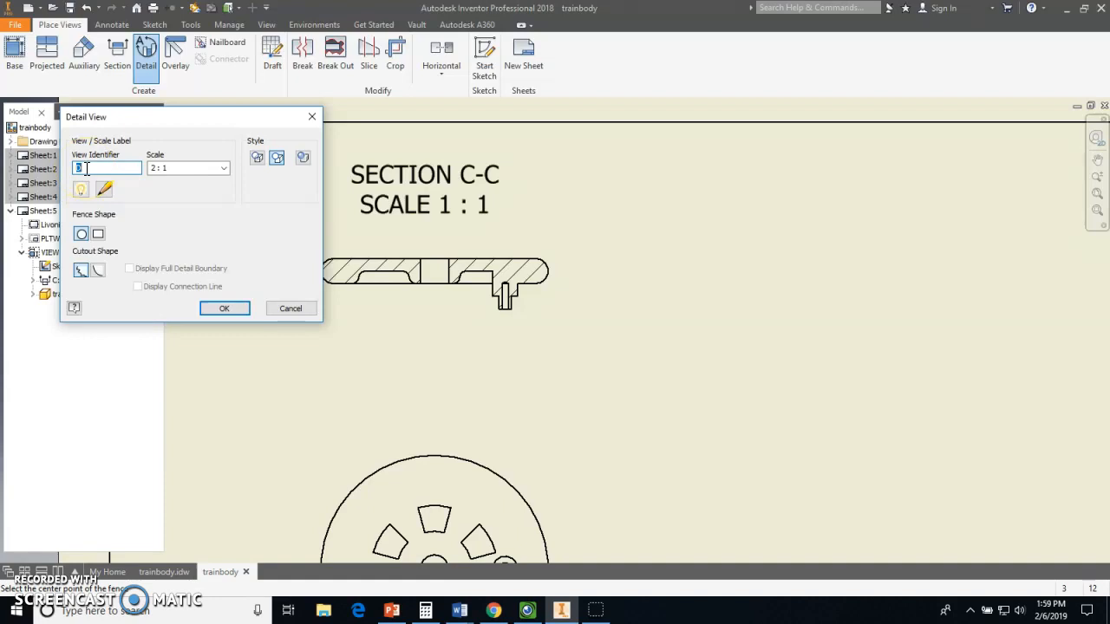
left_click(166, 158)
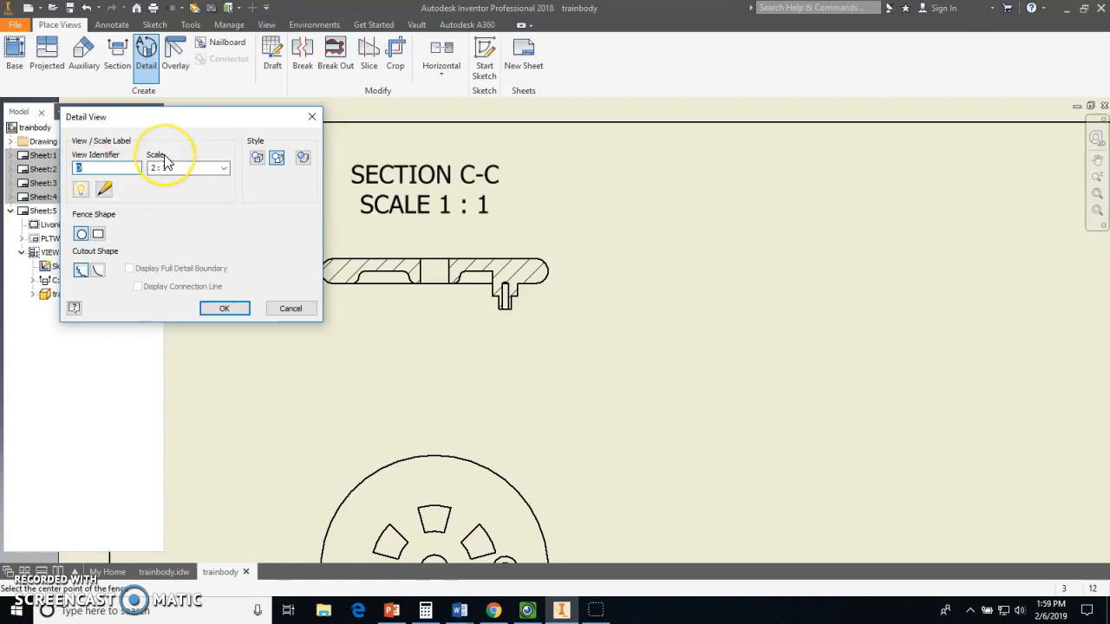
left_click(201, 213)
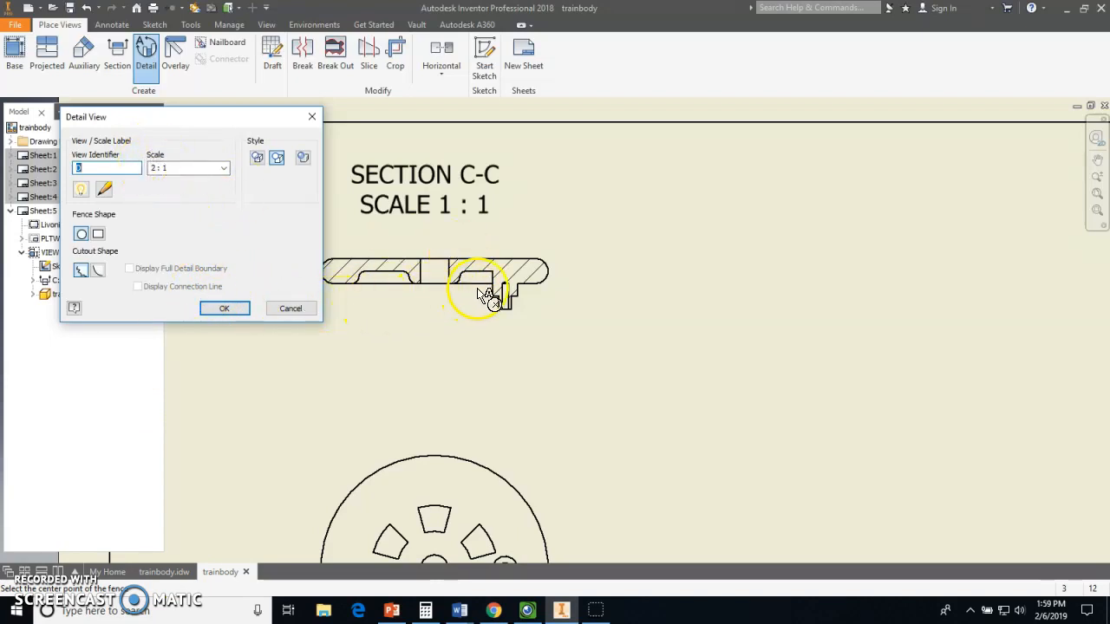
left_click_drag(506, 275, 579, 289)
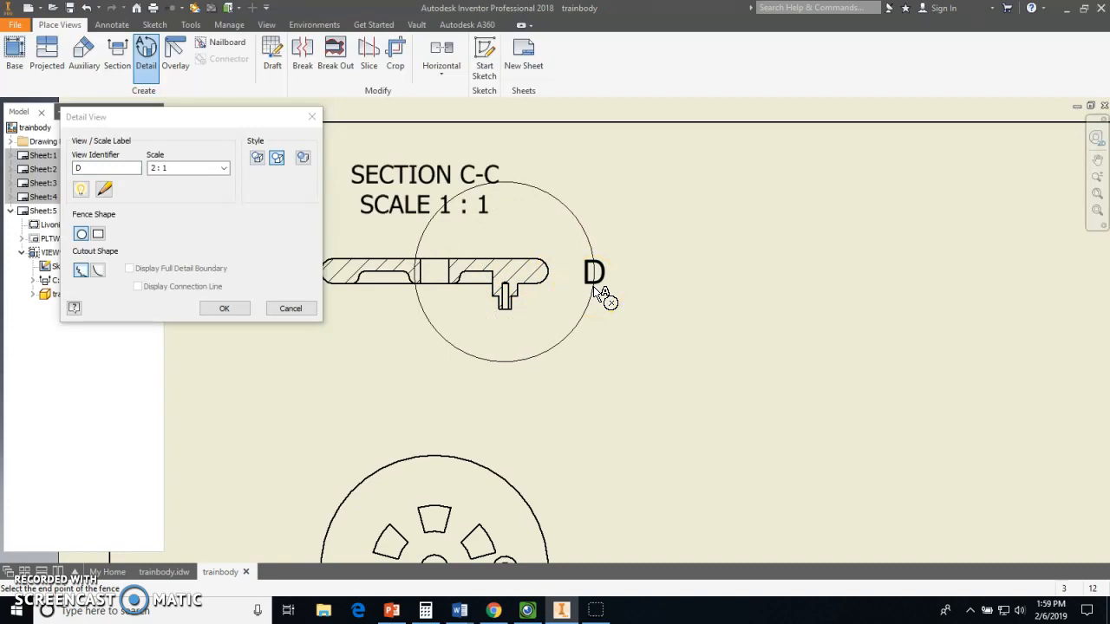
left_click(585, 286)
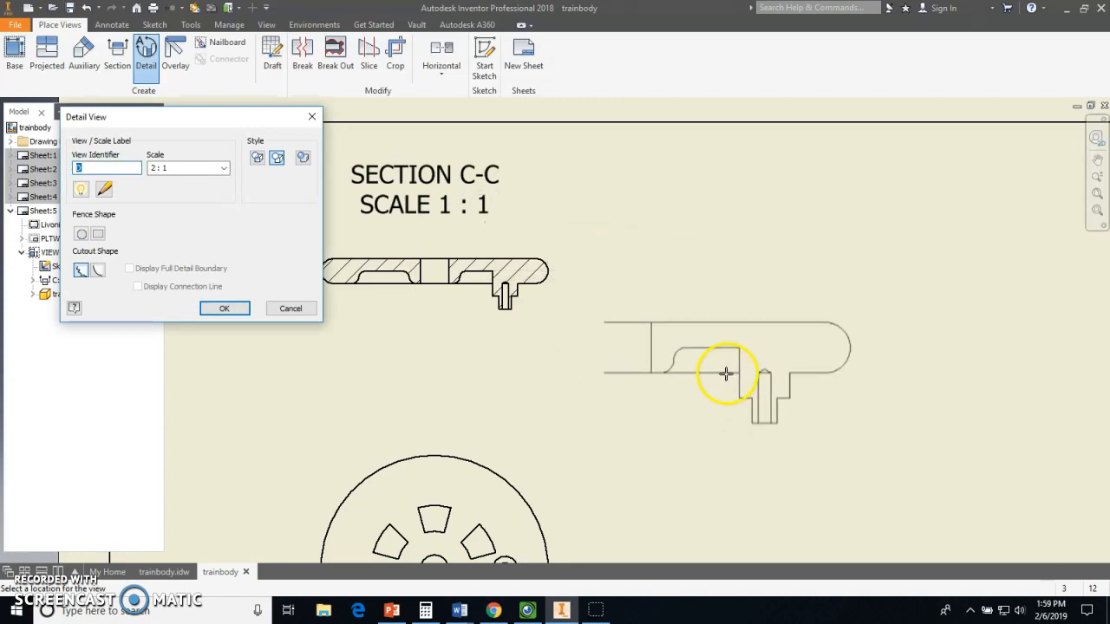
- Place the detail view to the right of the wheel's front view and move its label above it
scroll(726, 373, "up", 3)
mouse_move(778, 424)
middle_mouse_down()
mouse_move(701, 310)
mouse_move(658, 288)
middle_mouse_up()
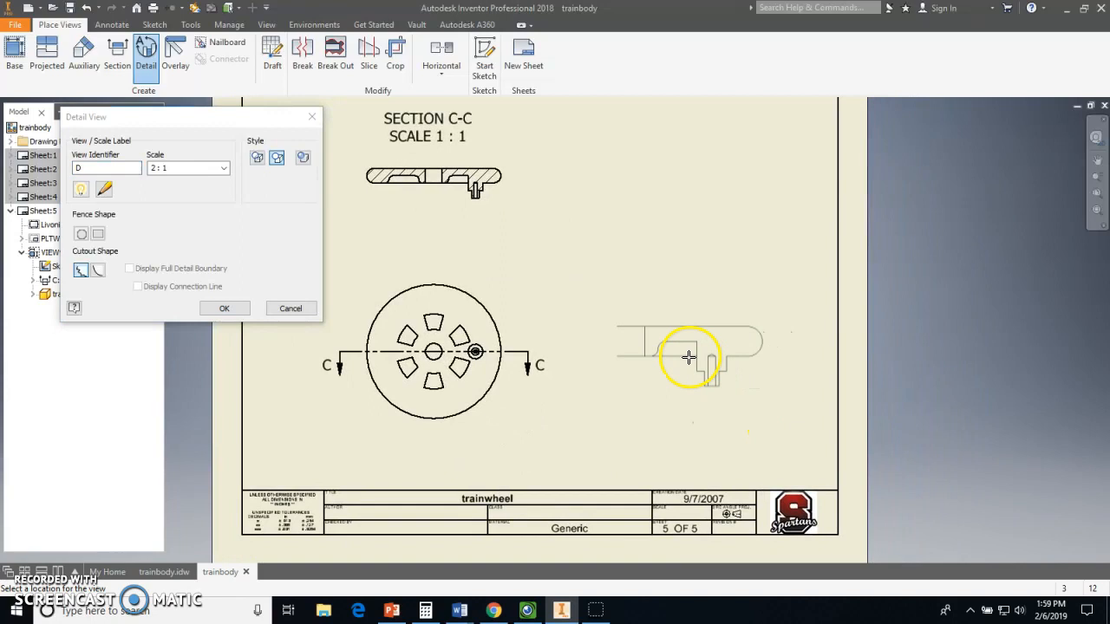
left_click(689, 356)
left_click(631, 224)
left_click_drag(694, 434, 699, 303)
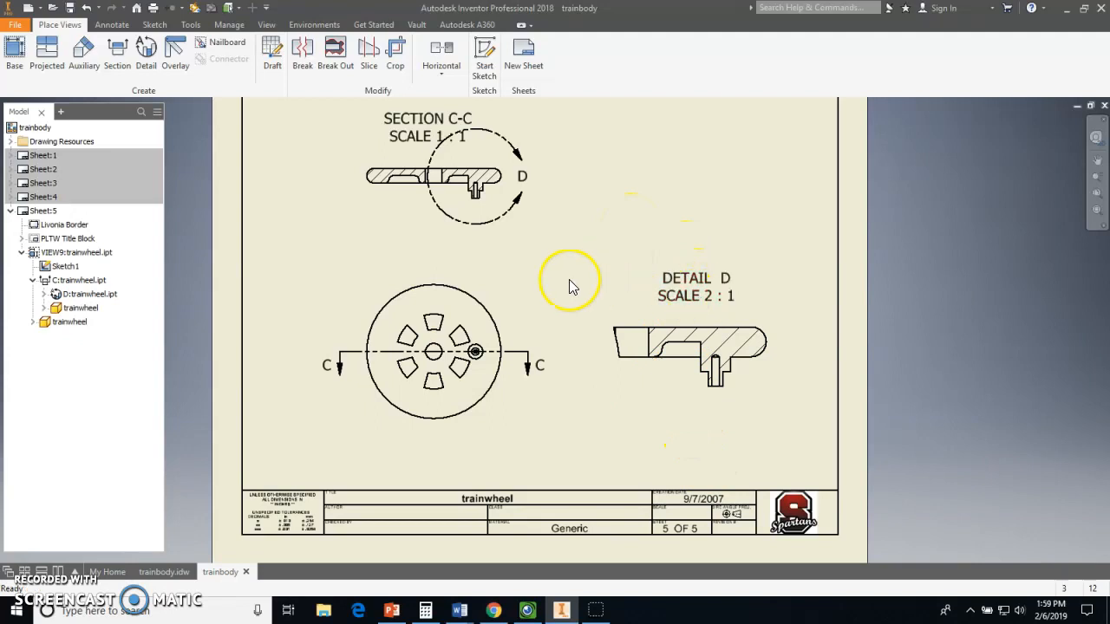
- Move the section view's label to the left, clear of the detail circle
middle_click_drag(570, 255, 550, 347)
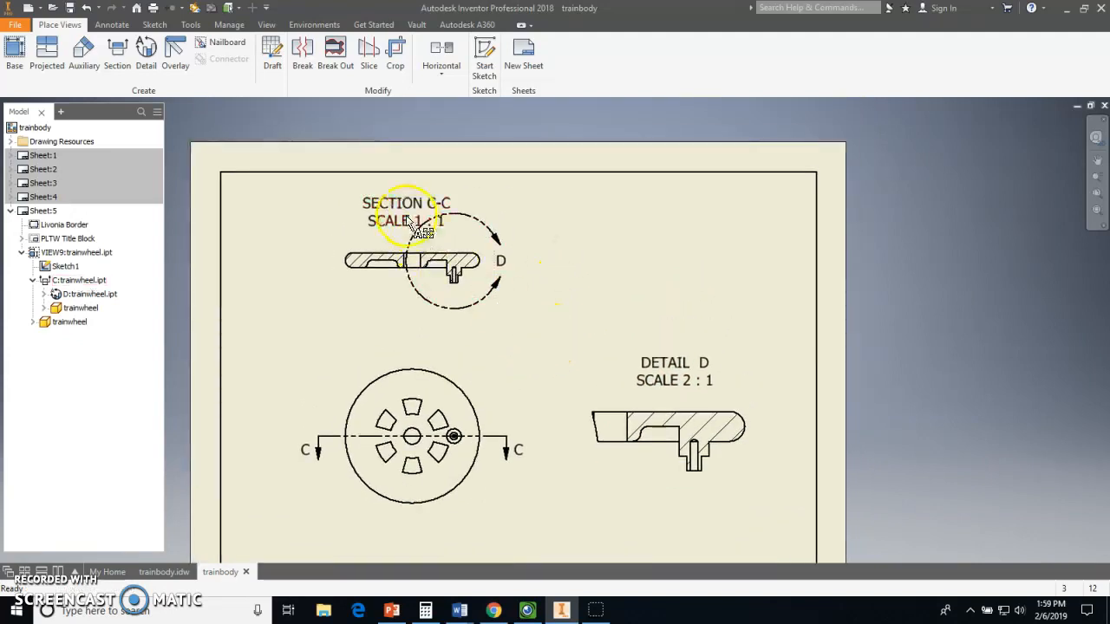
left_click_drag(415, 224, 369, 229)
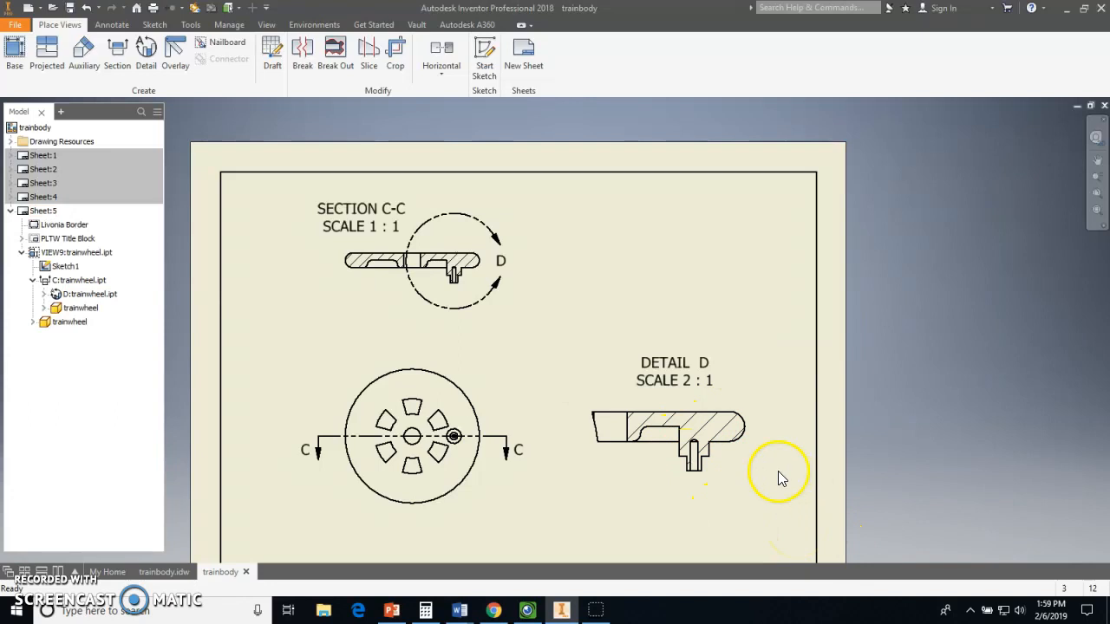
left_click(496, 447)
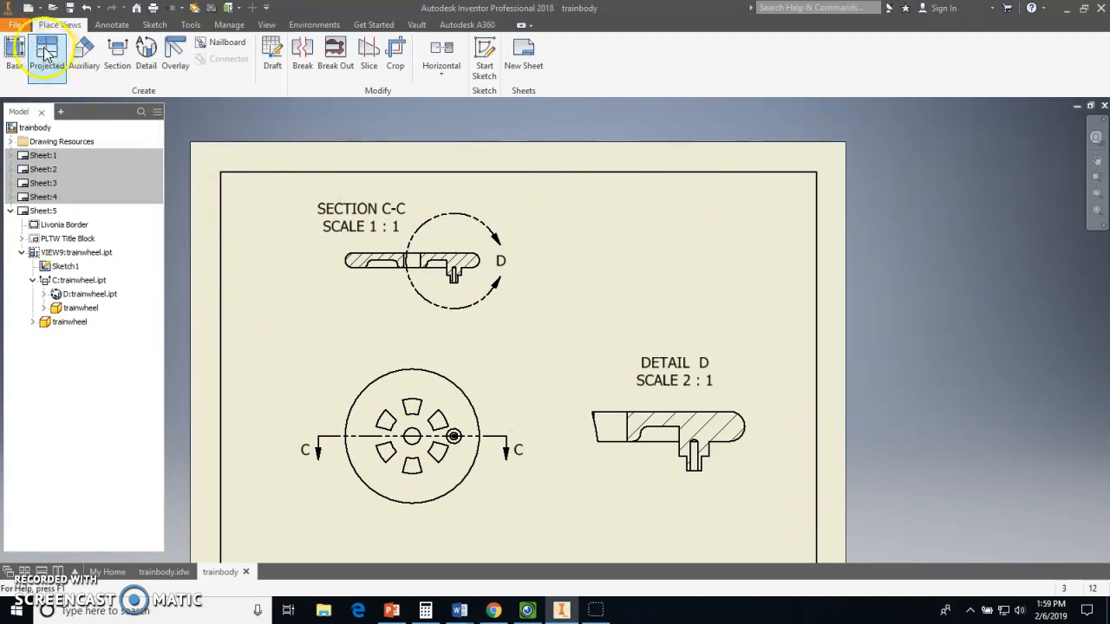
- Project an isometric view from the wheel's front view into the sheet's upper-right area
left_click(46, 53)
left_click(486, 401)
left_click(717, 265)
right_click(748, 251)
left_click(785, 271)
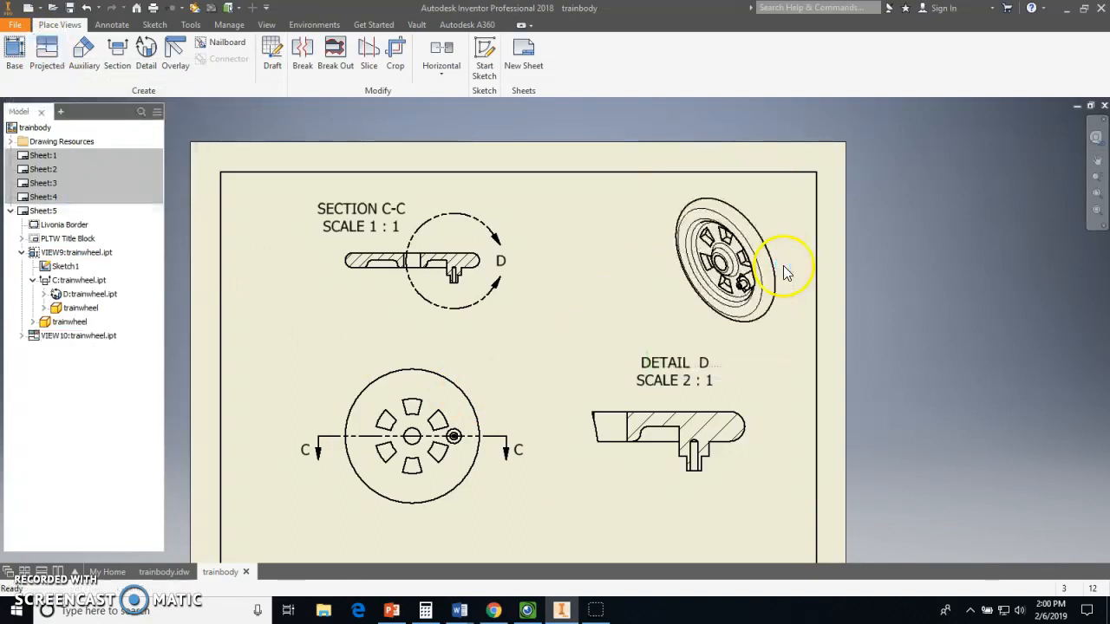
- Examine the detail view and compare the sheet with the dimensioned wheel in the trainbody.idw reference drawing
scroll(596, 403, "up", 3)
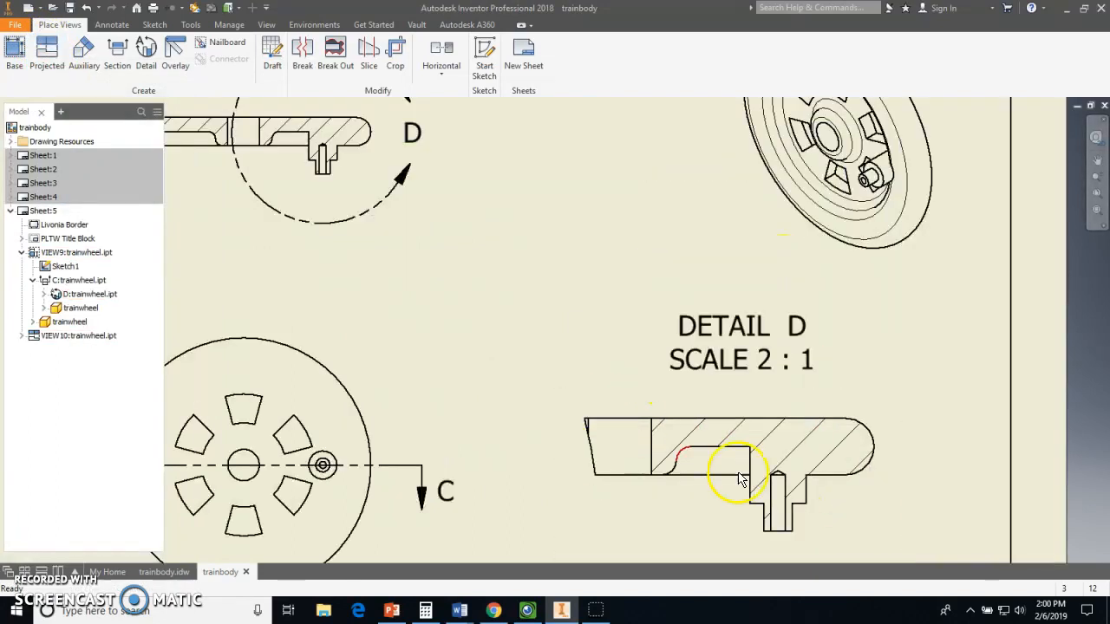
middle_click_drag(794, 507, 757, 347)
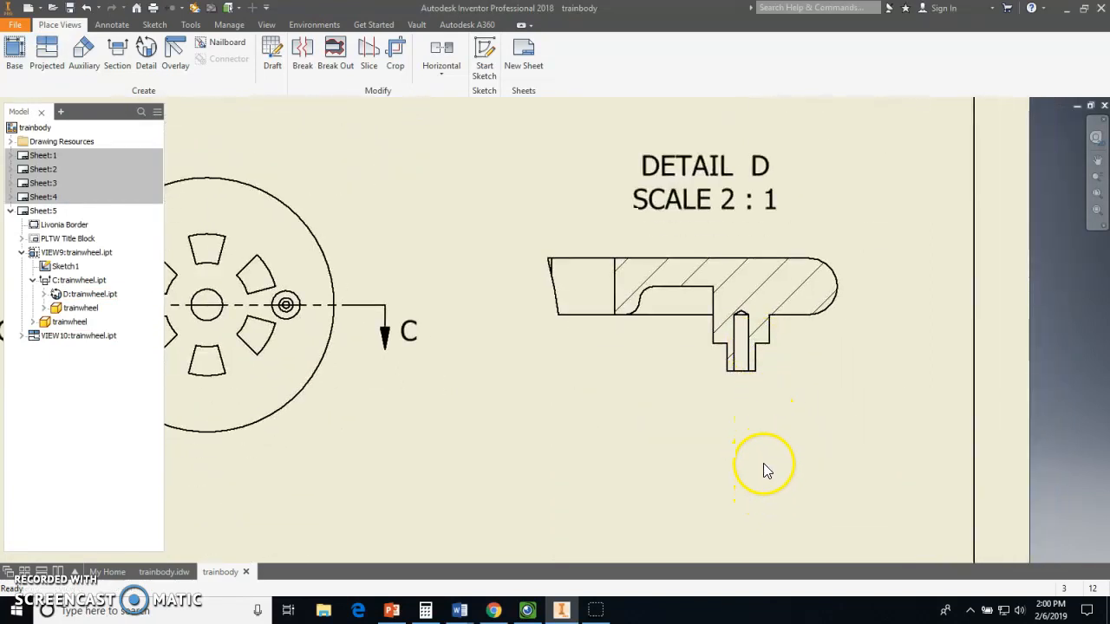
middle_click_drag(763, 463, 756, 372)
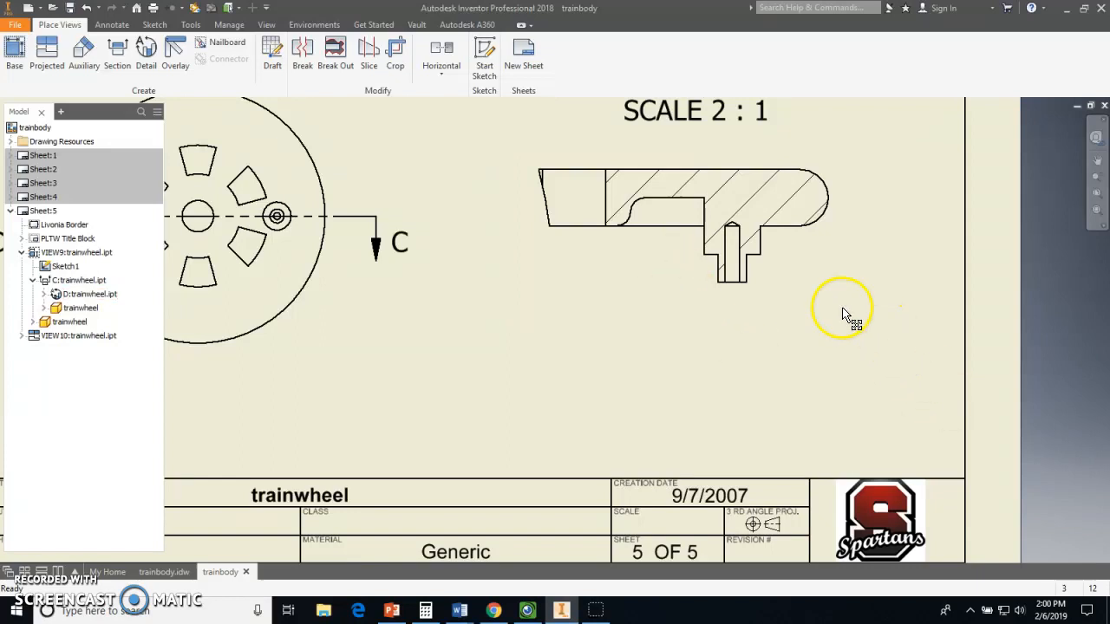
scroll(552, 357, "up", 4)
mouse_move(518, 339)
middle_mouse_down()
mouse_move(610, 347)
mouse_move(619, 364)
middle_mouse_up()
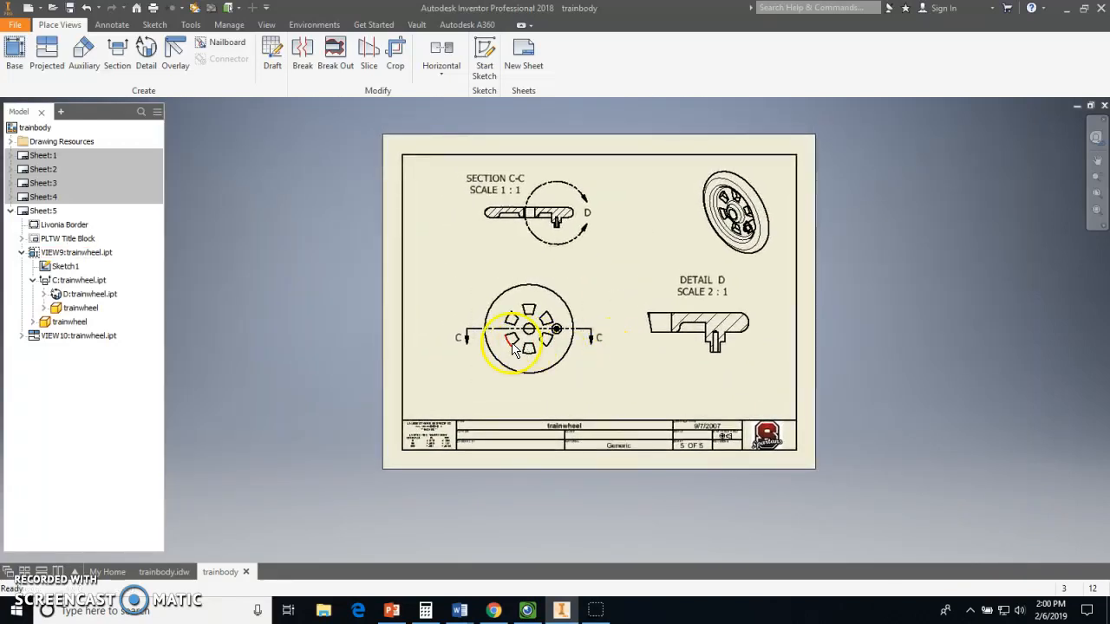
left_click(162, 572)
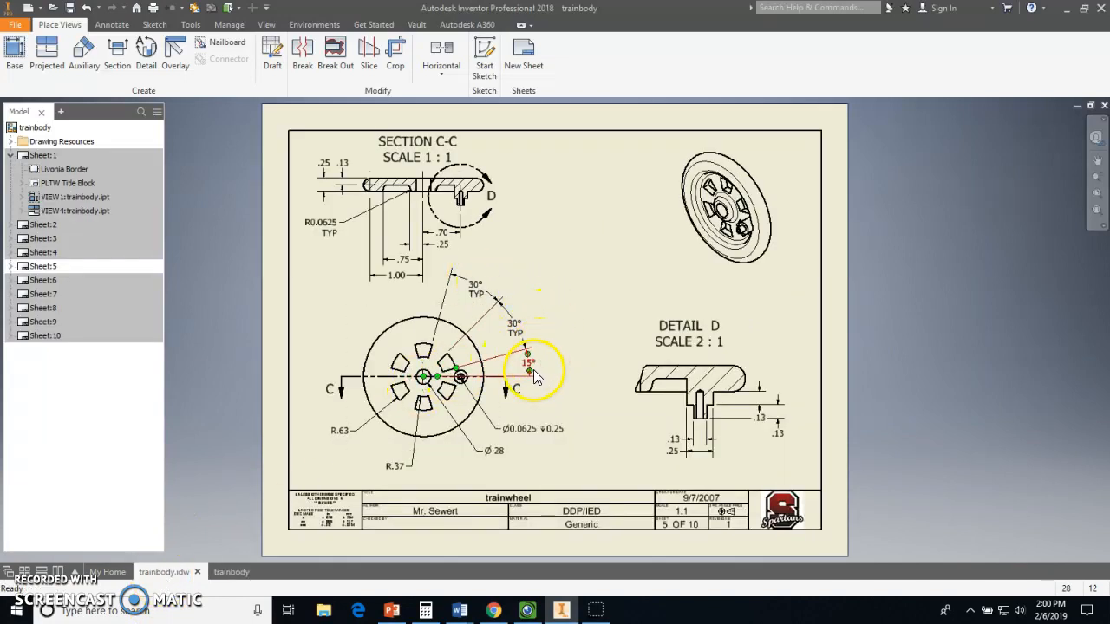
left_click(229, 572)
- Add a centre mark to the outer circle of the wheel's front view
scroll(522, 333, "up", 3)
scroll(514, 328, "down", 6)
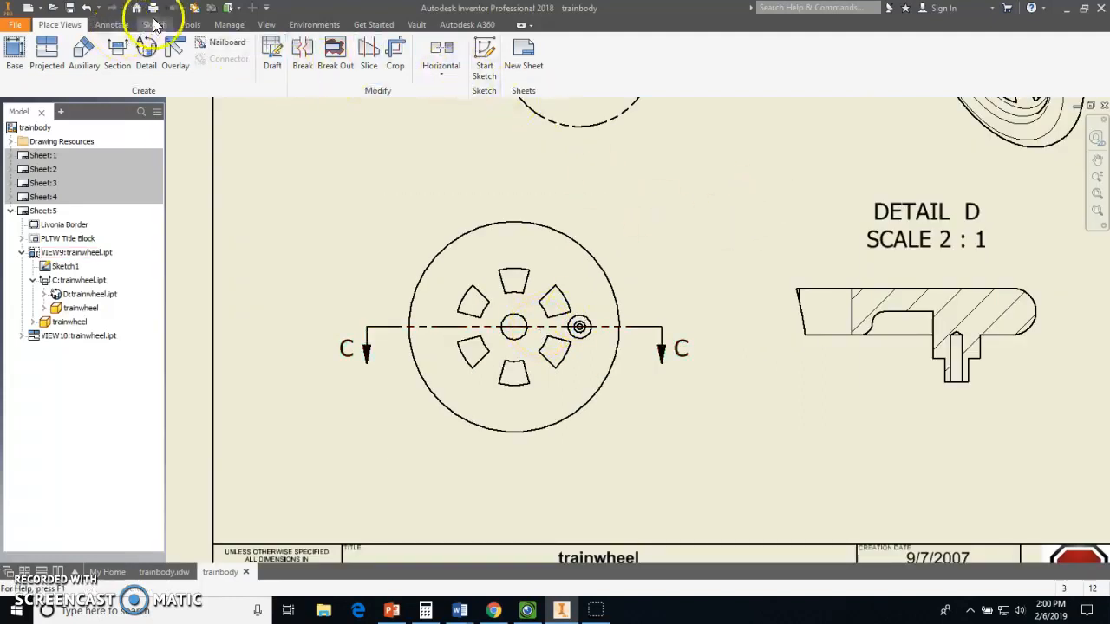
left_click(112, 25)
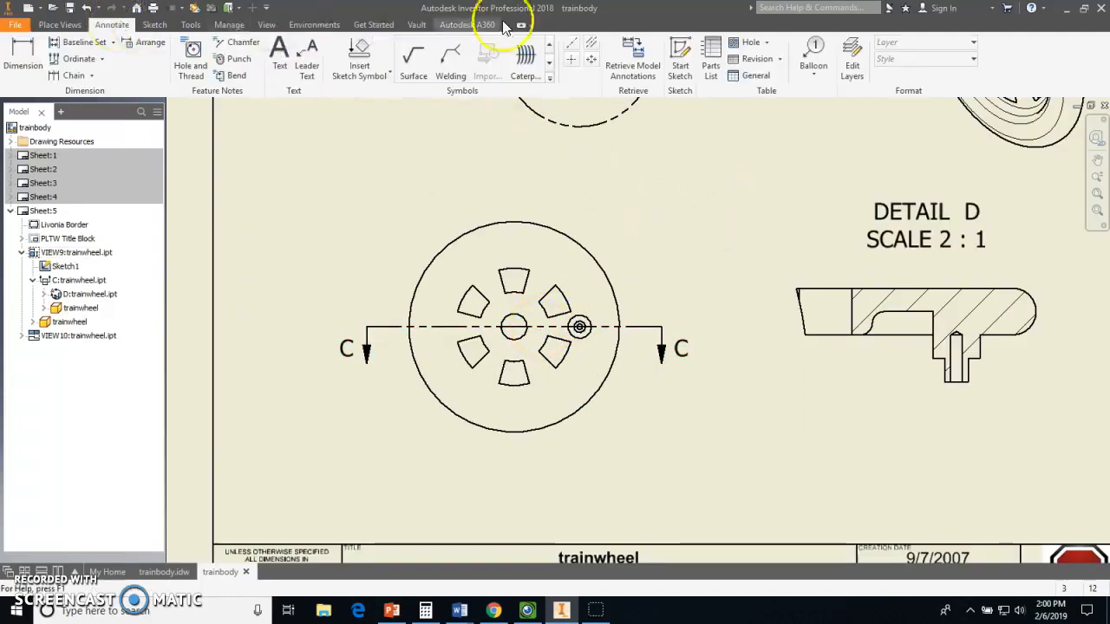
left_click(572, 61)
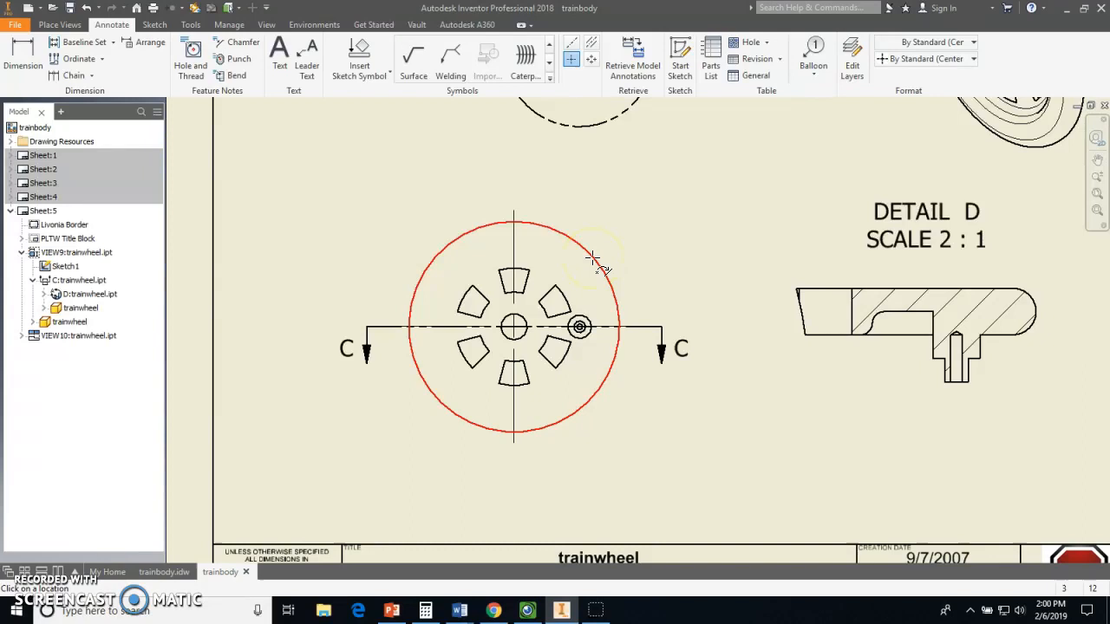
left_click(691, 236)
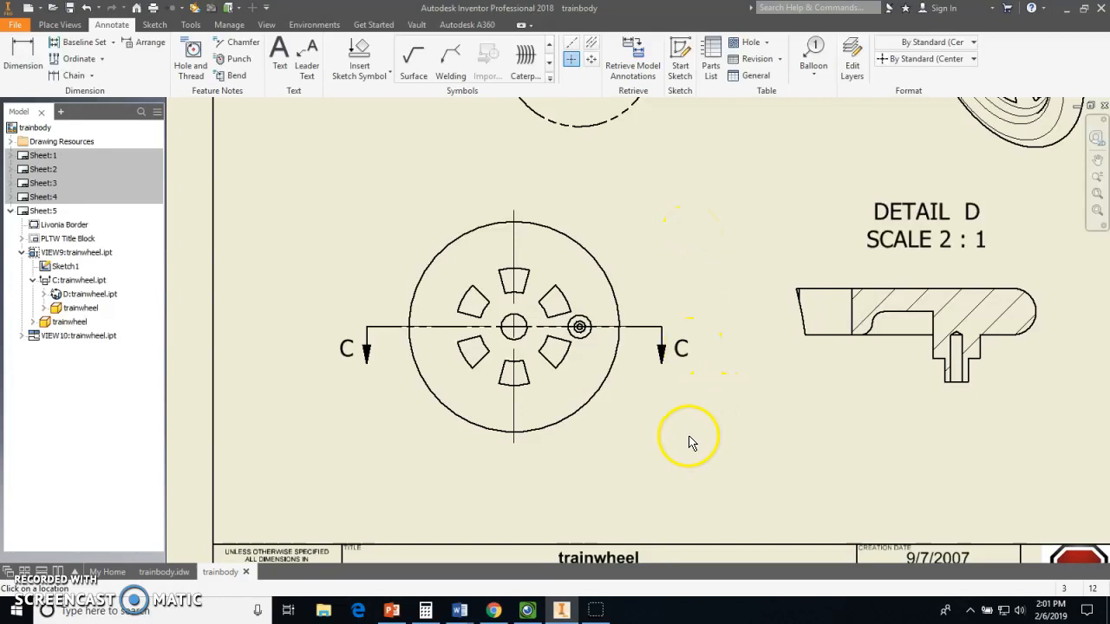
- Add an angular dimension between the front view's horizontal centreline and the lower straight edge of the upper-right slot, placed outside the wheel
key("Escape")
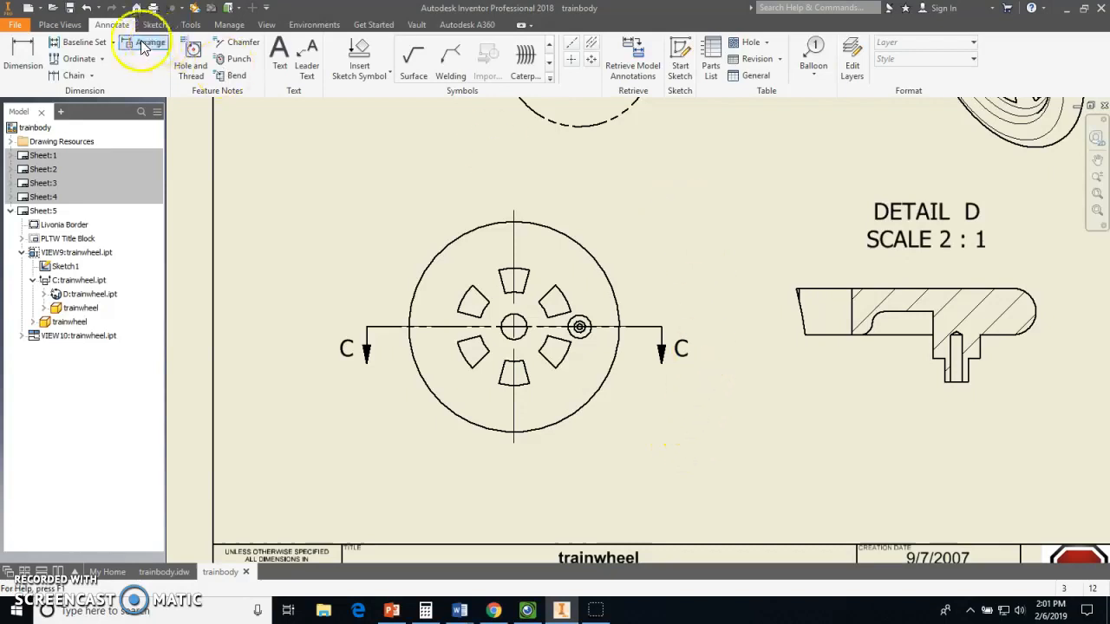
left_click(24, 54)
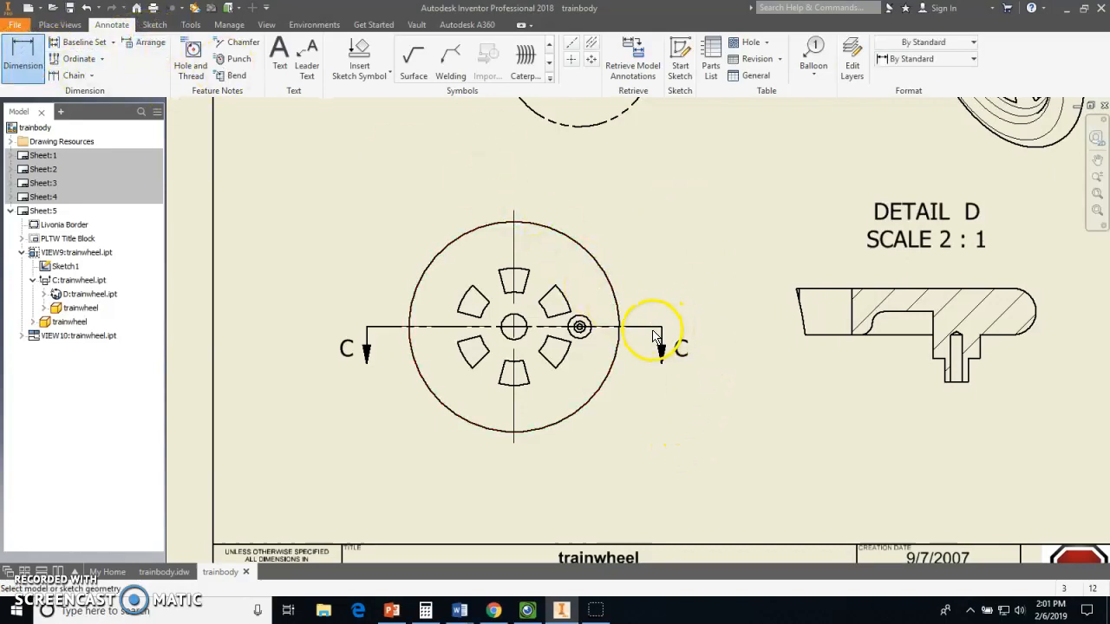
left_click(618, 327)
left_click(568, 313)
scroll(564, 318, "down", 3)
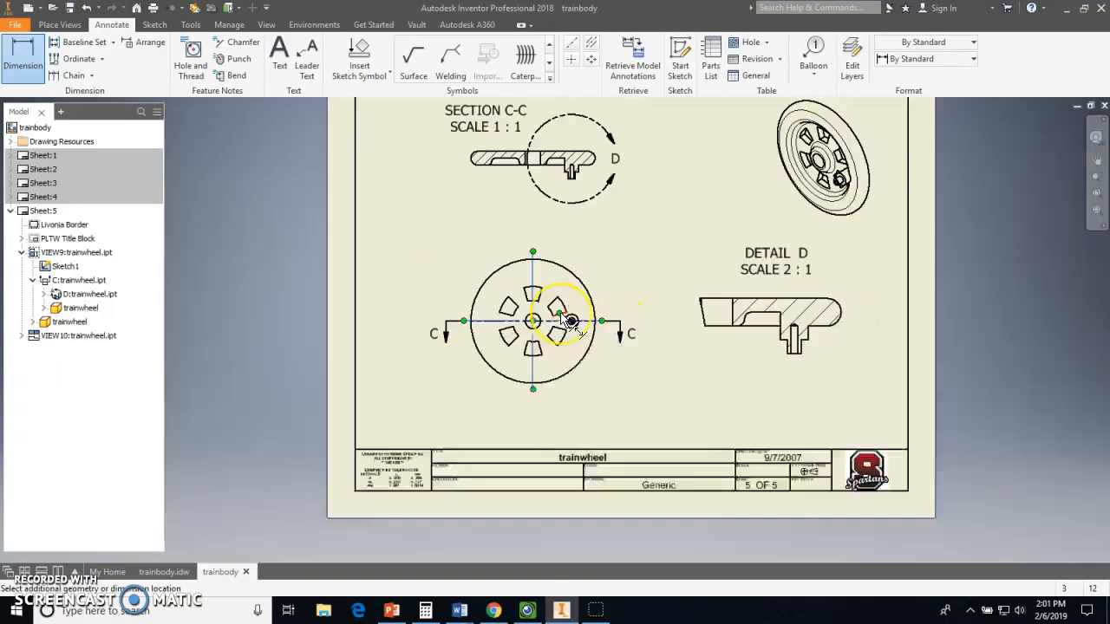
scroll(568, 319, "up", 10)
left_click(578, 316)
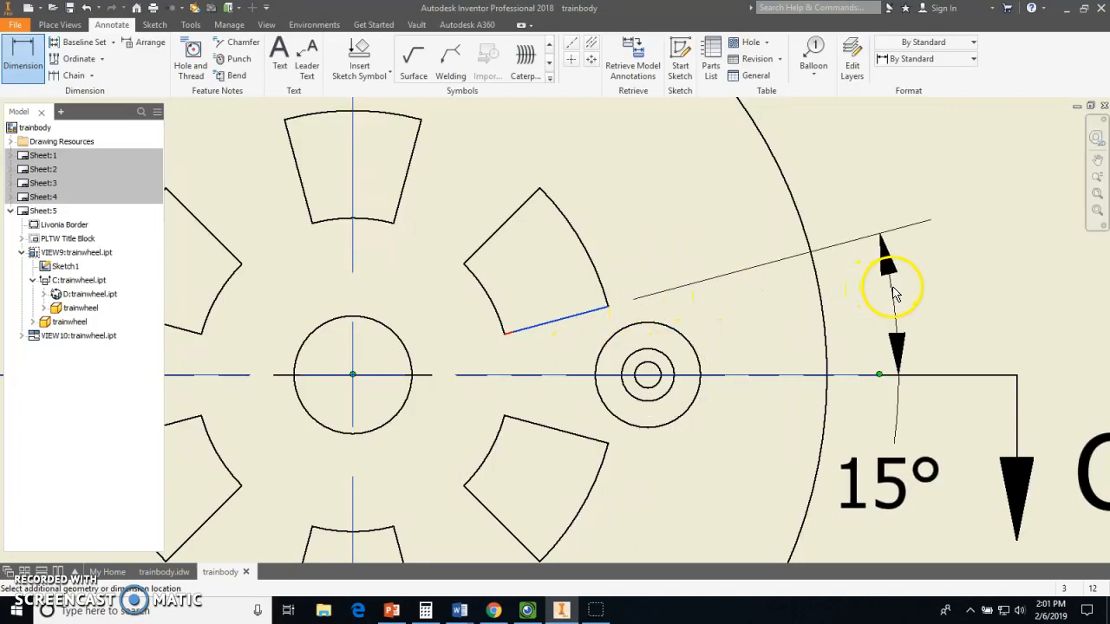
scroll(893, 294, "down", 5)
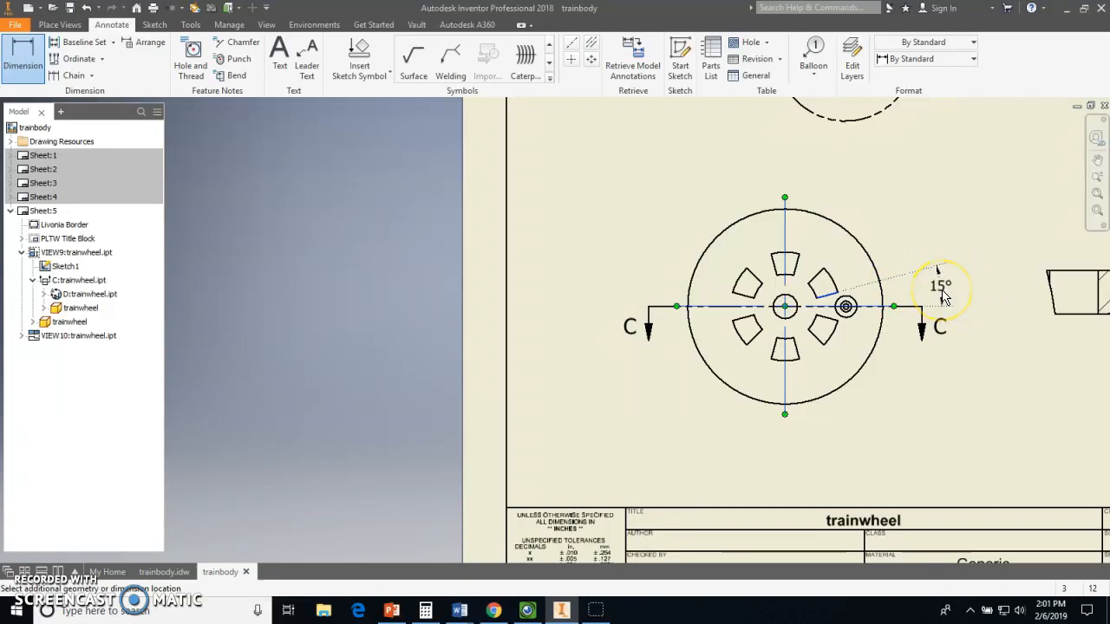
left_click(948, 291)
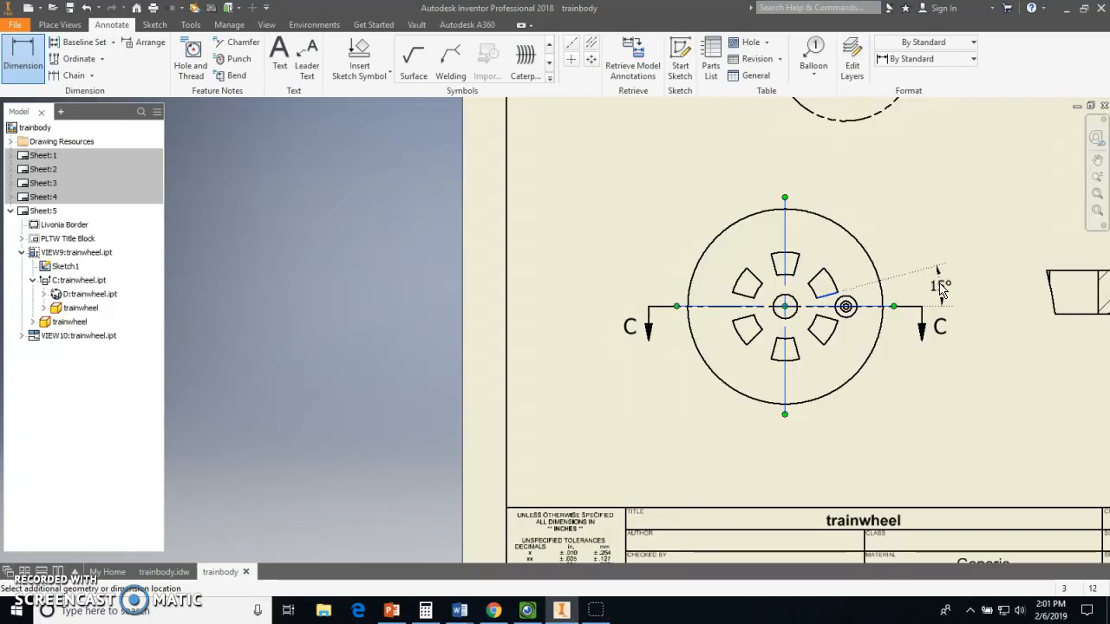
left_click(942, 290)
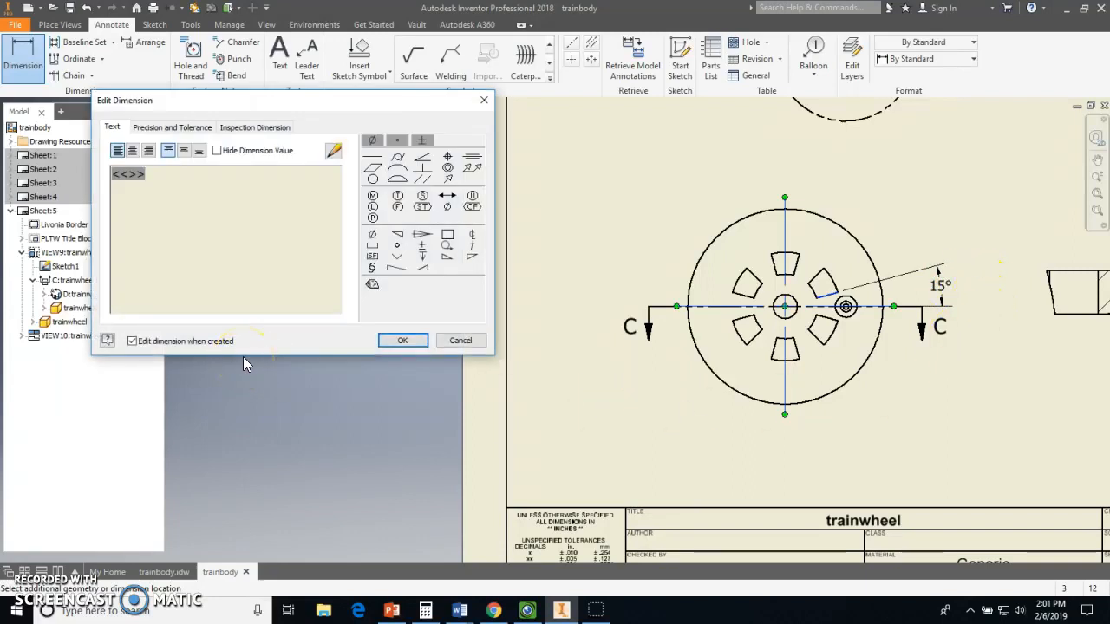
left_click(399, 339)
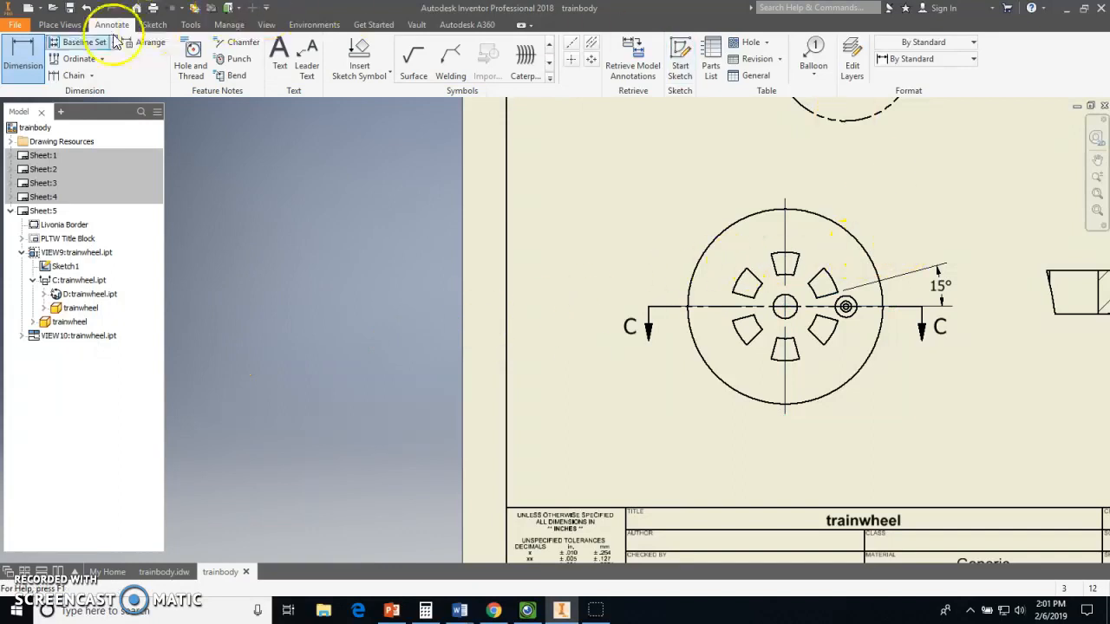
- Dimension the angle between the upper-right slot's two straight edges and add TYP on a second line beneath the value
scroll(846, 305, "down", 3)
left_click(819, 297)
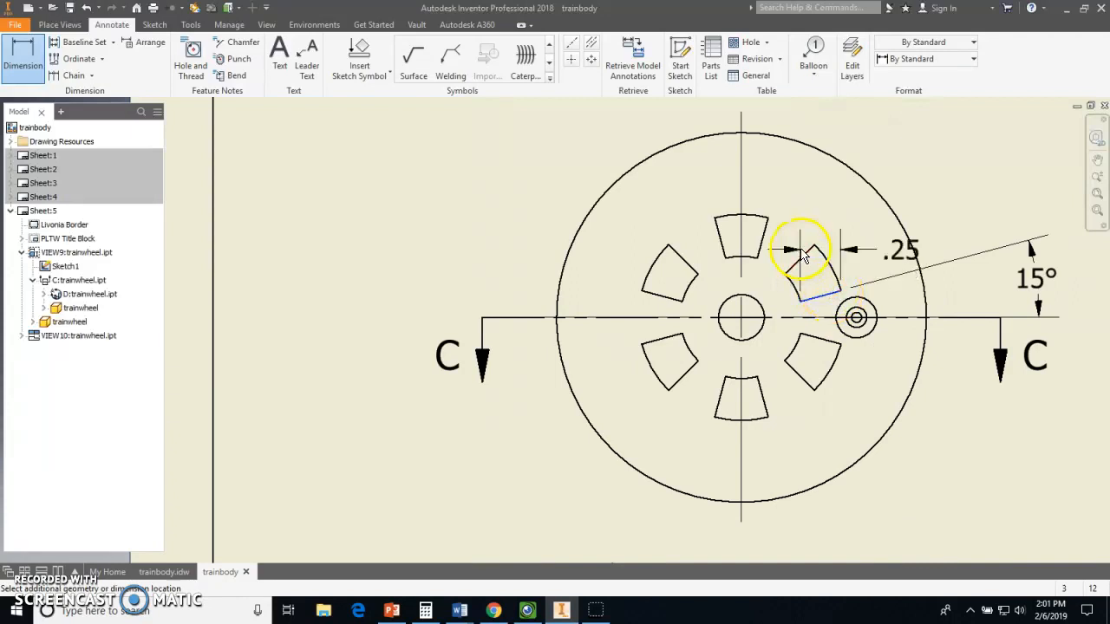
left_click(804, 252)
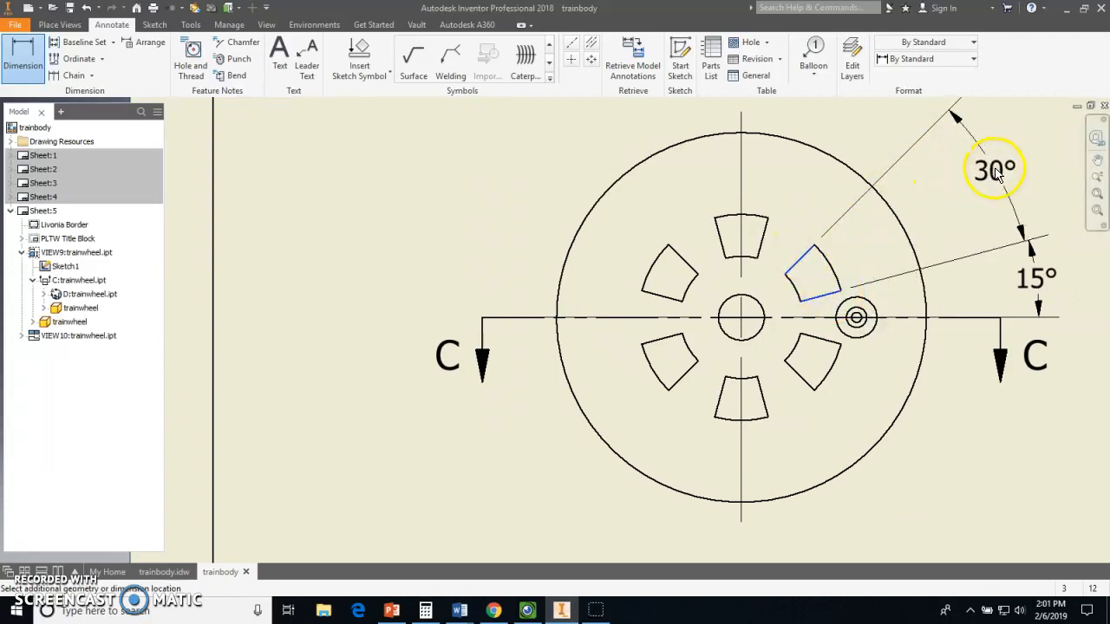
left_click(1000, 171)
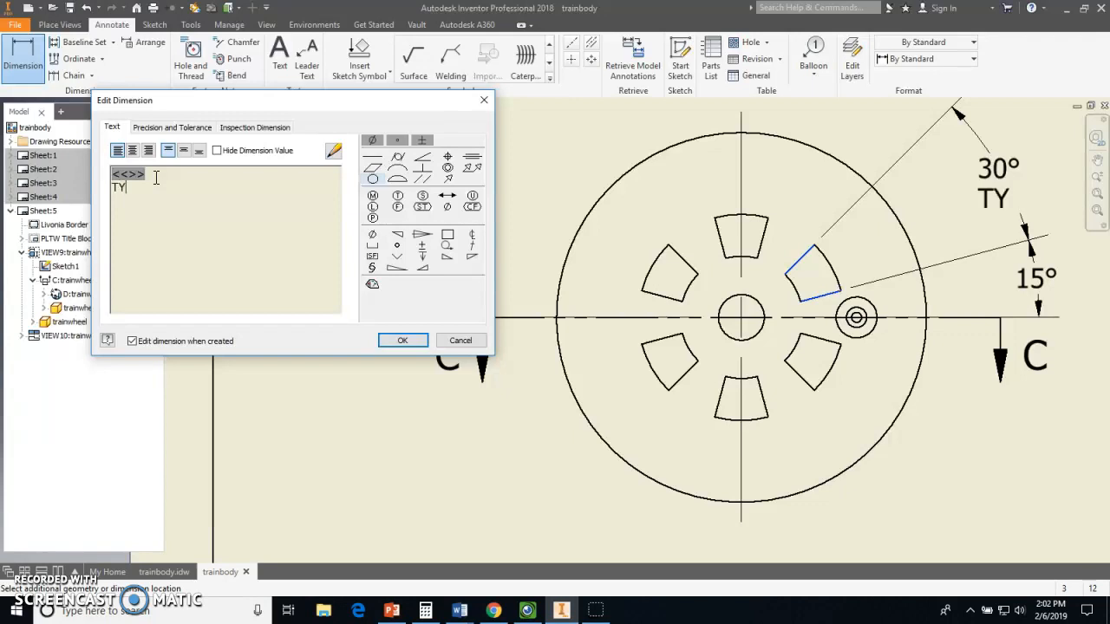
type("P")
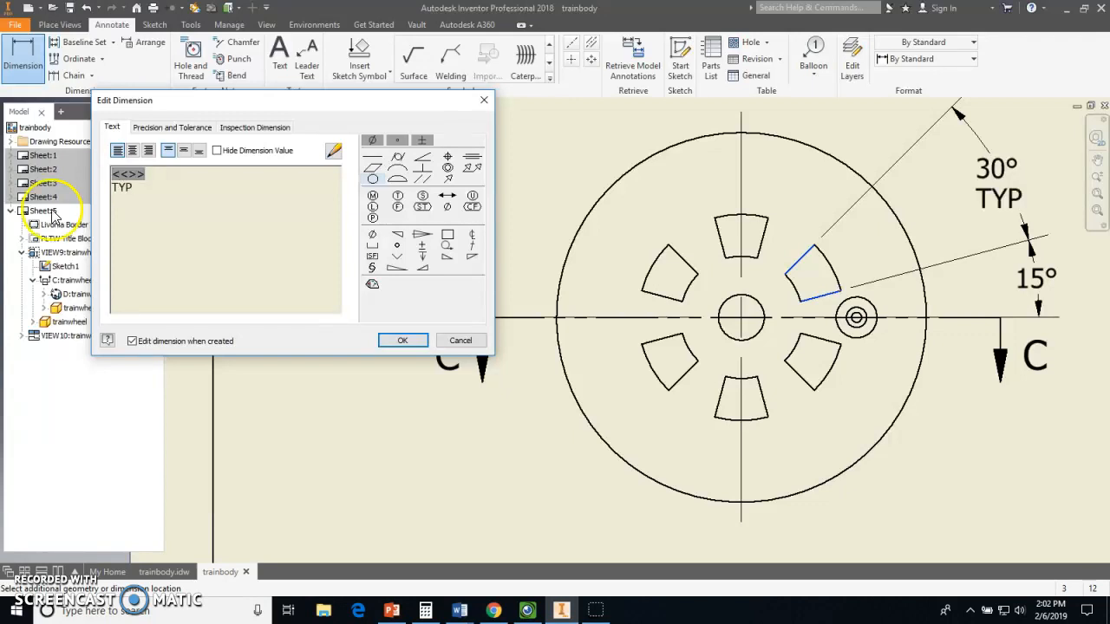
left_click(403, 340)
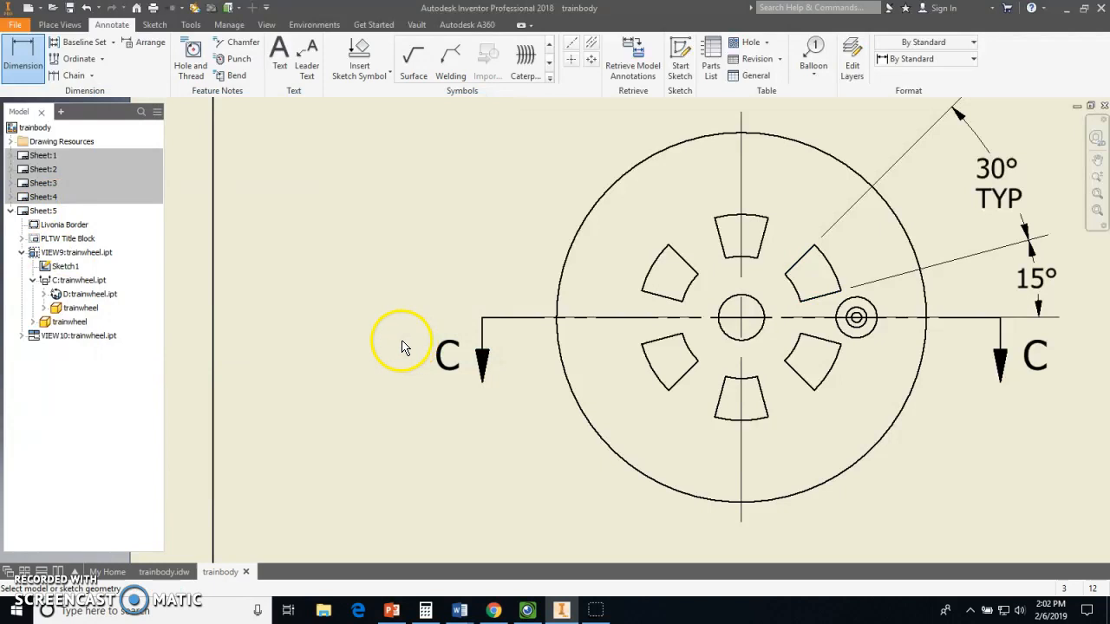
- Dimension the angle between the facing edges of the upper-right and top slots, with TYP on a second line beneath the value
middle_click_drag(701, 231, 575, 420)
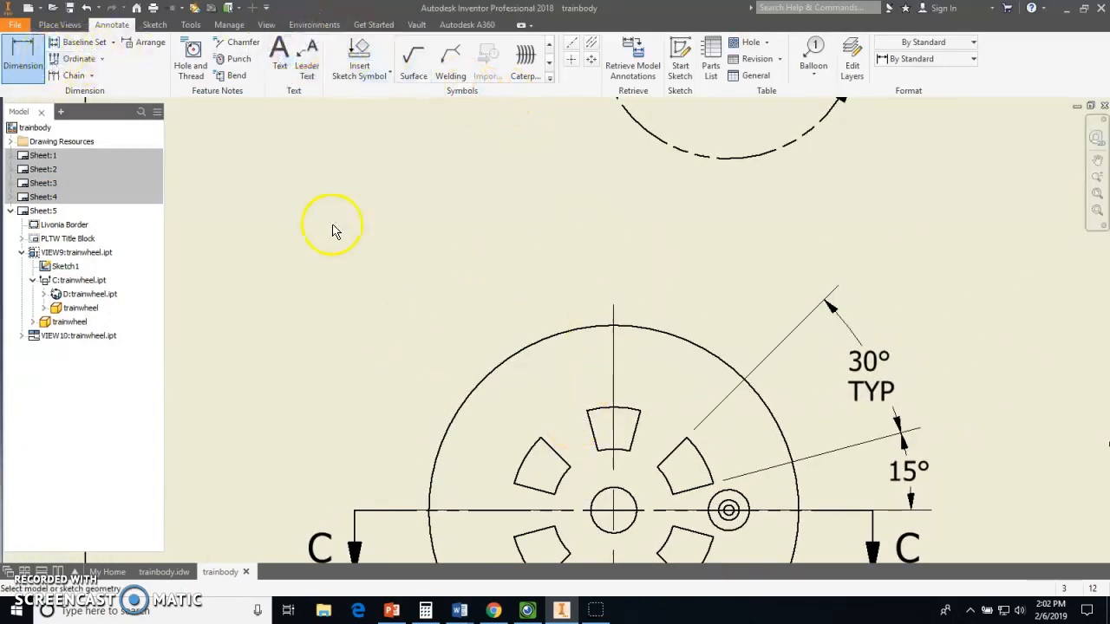
left_click(675, 449)
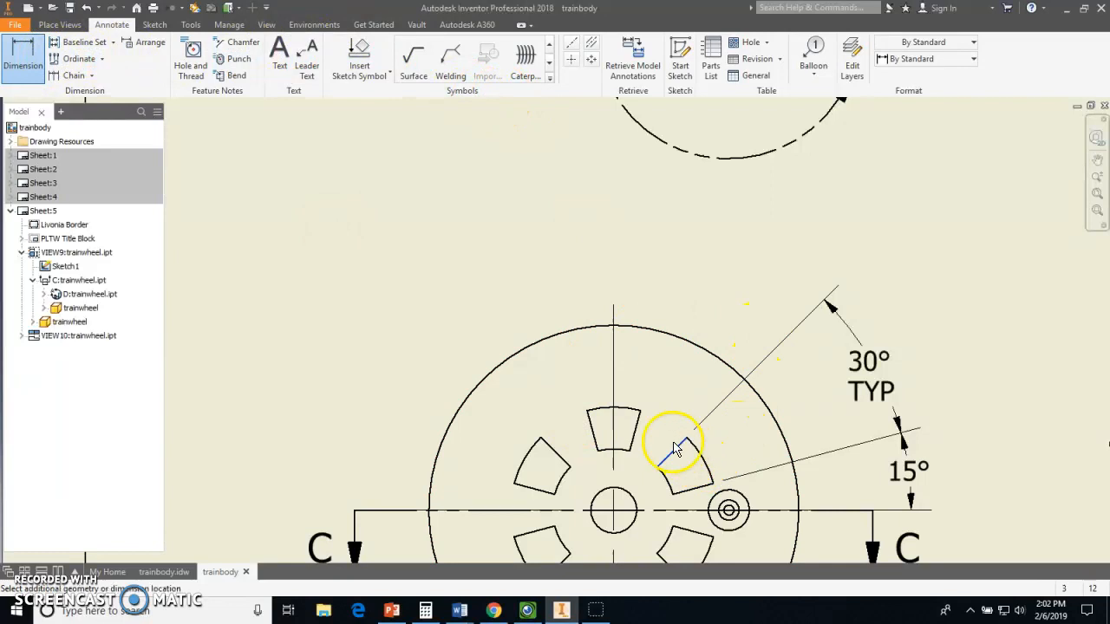
left_click(635, 425)
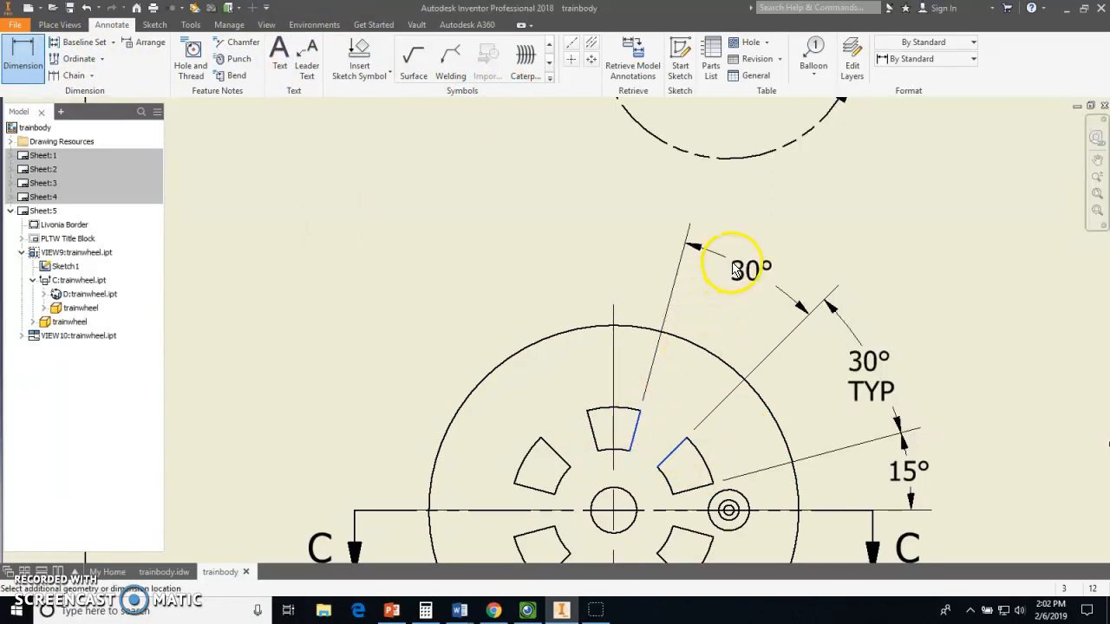
left_click(747, 252)
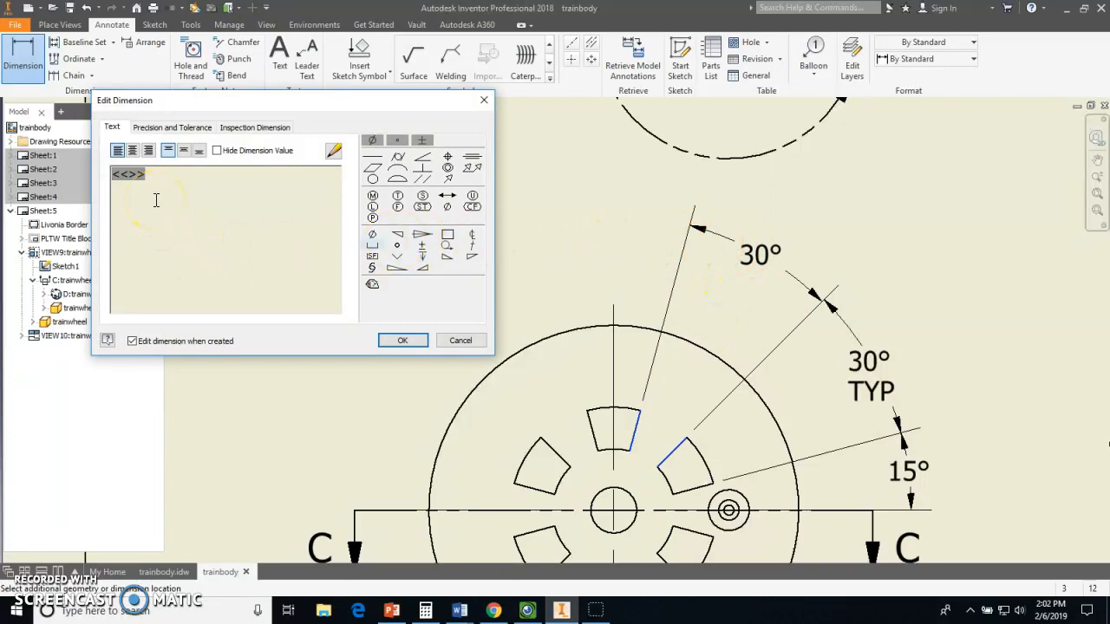
type("TYP")
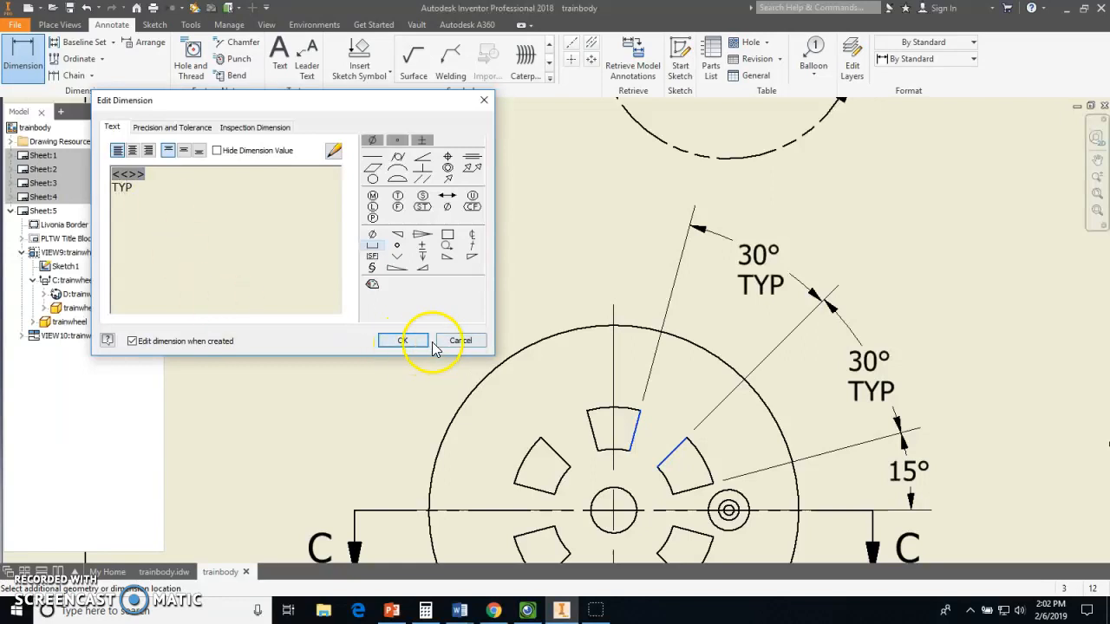
left_click(404, 339)
- Fill in the author's name in the Name? property field of Sheet:5's PLTW Title Block
scroll(539, 286, "down", 3)
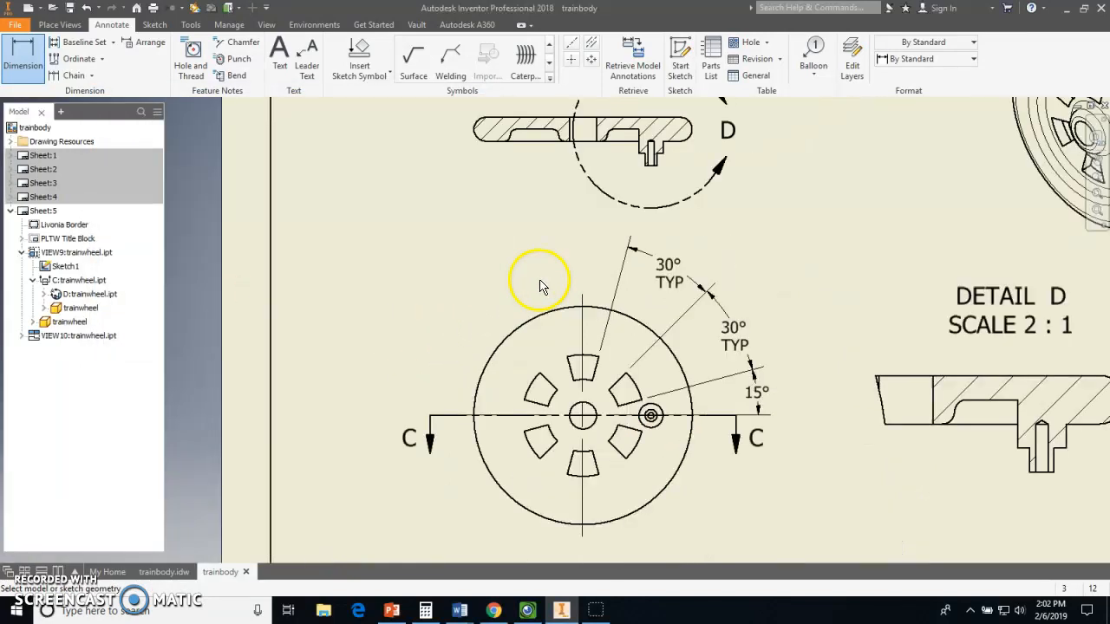
middle_click_drag(929, 325, 919, 351)
scroll(919, 351, "down", 2)
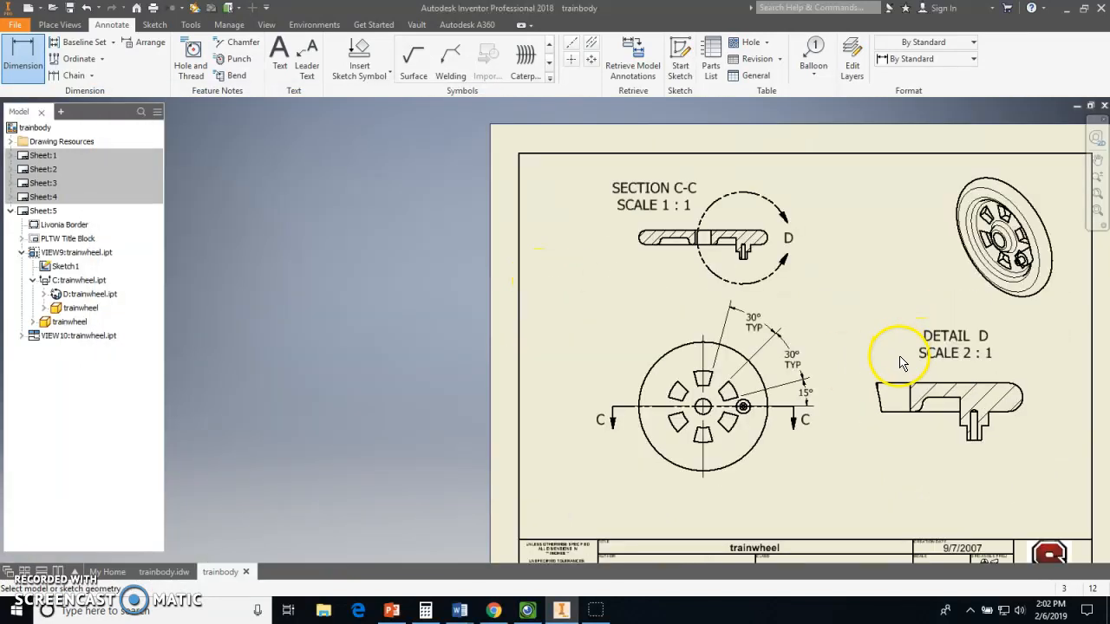
mouse_move(859, 414)
middle_mouse_down()
mouse_move(755, 367)
mouse_move(694, 357)
mouse_move(708, 388)
middle_mouse_up()
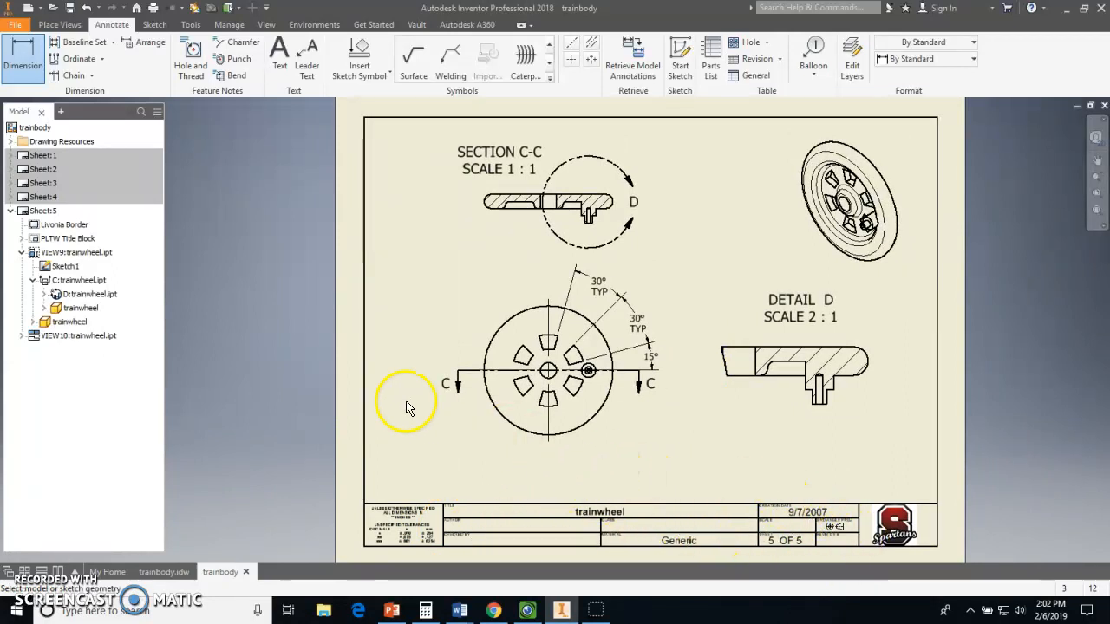
left_click(20, 239)
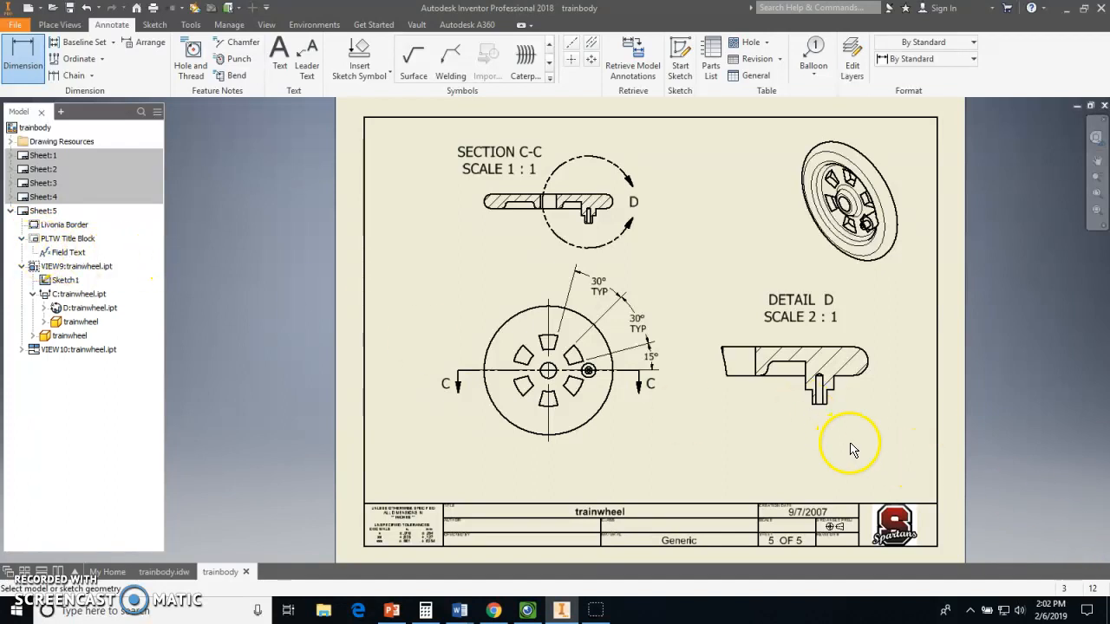
left_click(40, 46)
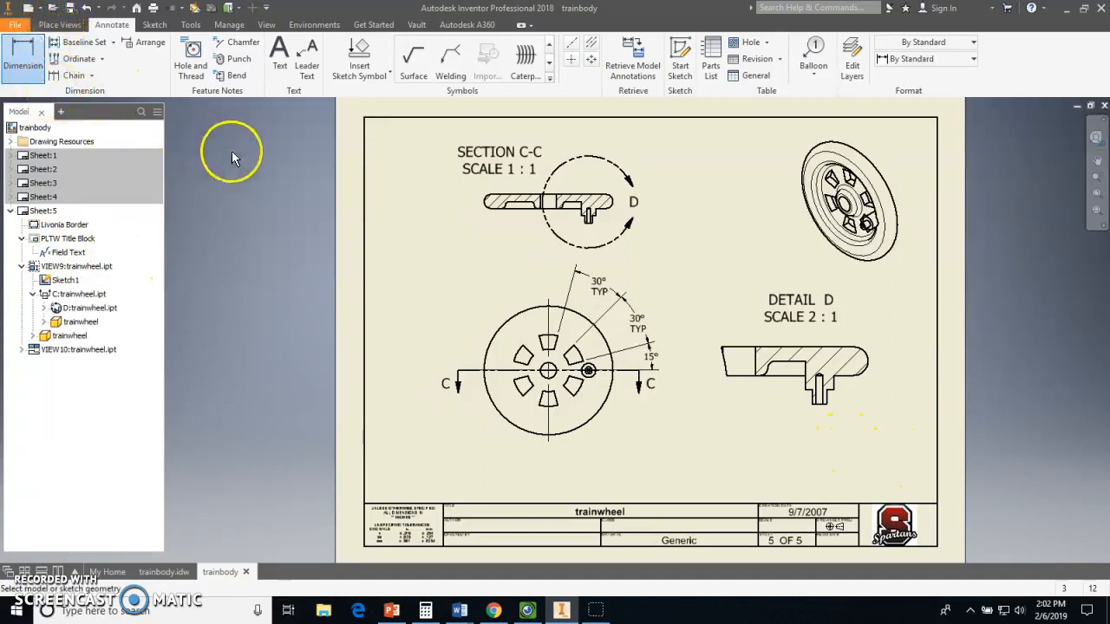
key("Escape")
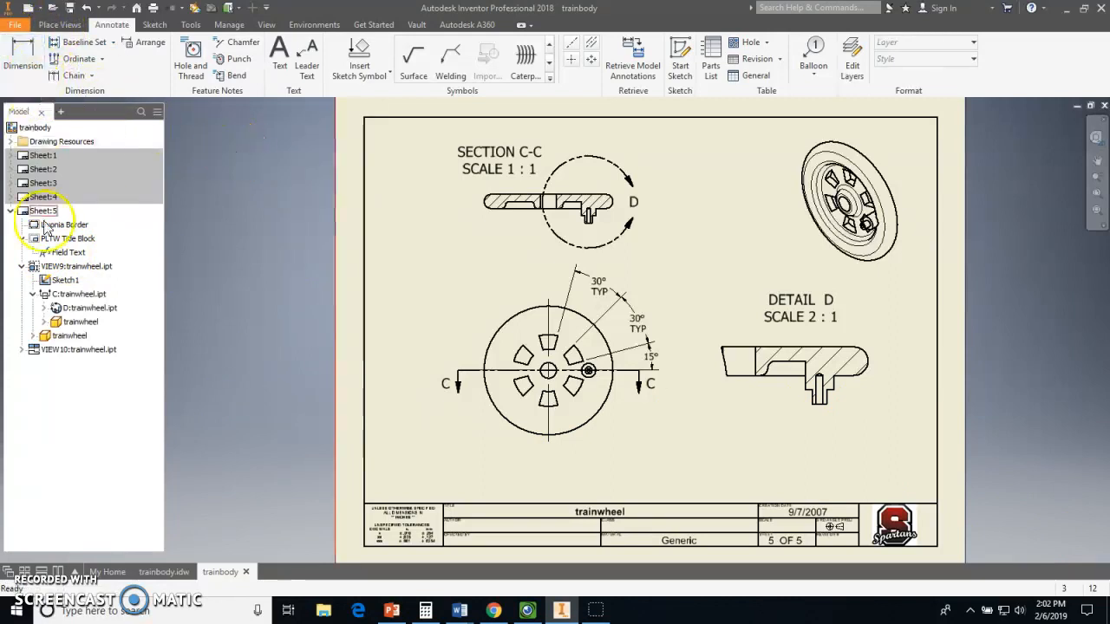
double_click(60, 253)
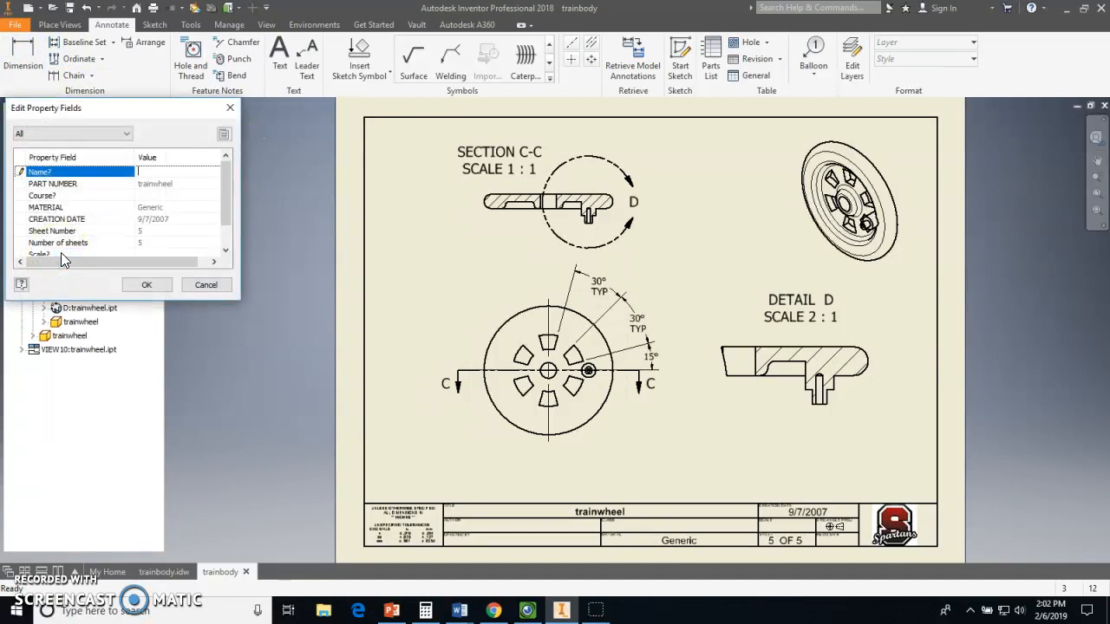
left_click(173, 172)
type("Mr. Sewert")
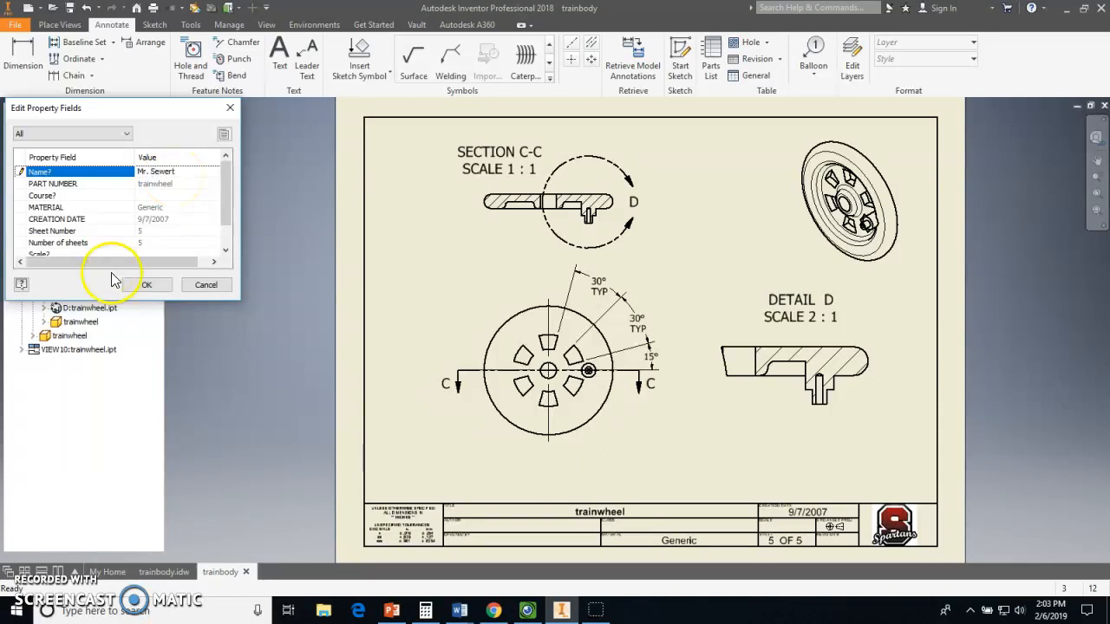
left_click(146, 285)
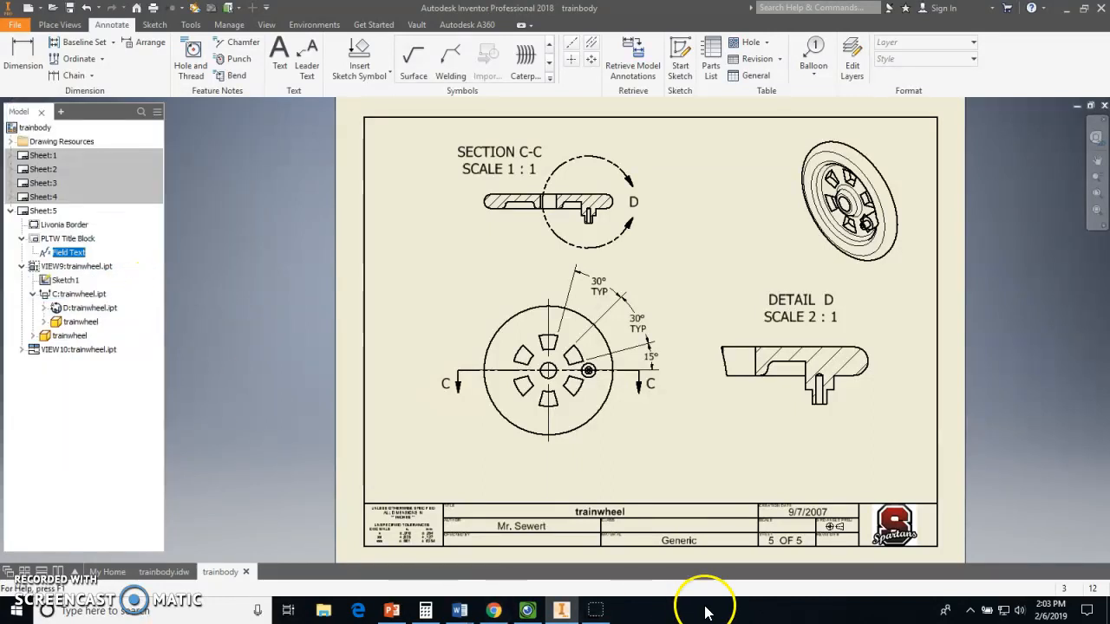